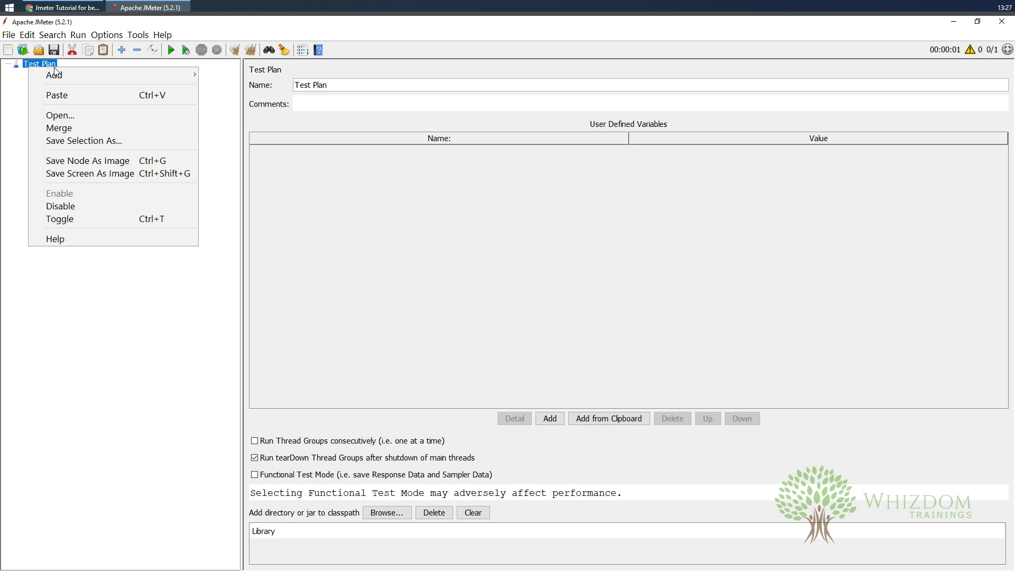
- Add a Thread Group to the Test Plan
mouse_move(57, 74)
mouse_move(244, 75)
left_click(348, 75)
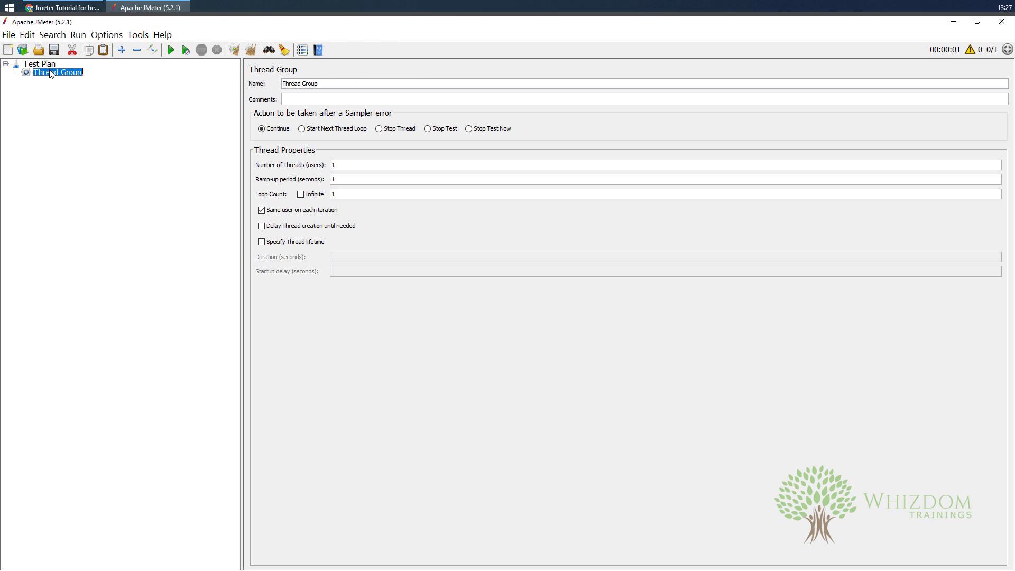
left_click(9, 35)
left_click(9, 34)
left_click(9, 35)
left_click(8, 34)
- Add an HTTP Request sampler under the Thread Group
right_click(62, 74)
mouse_move(115, 80)
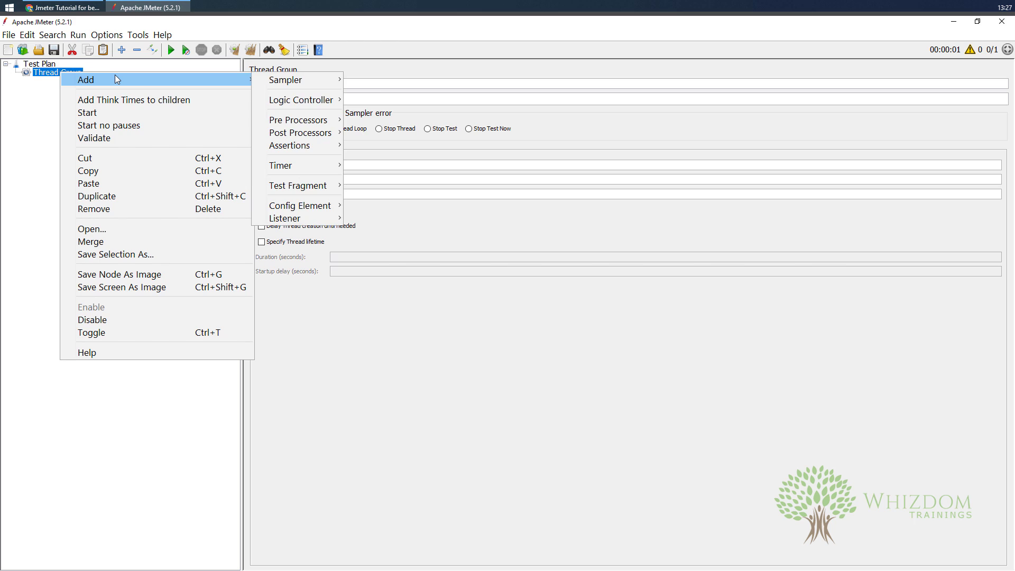
mouse_move(286, 80)
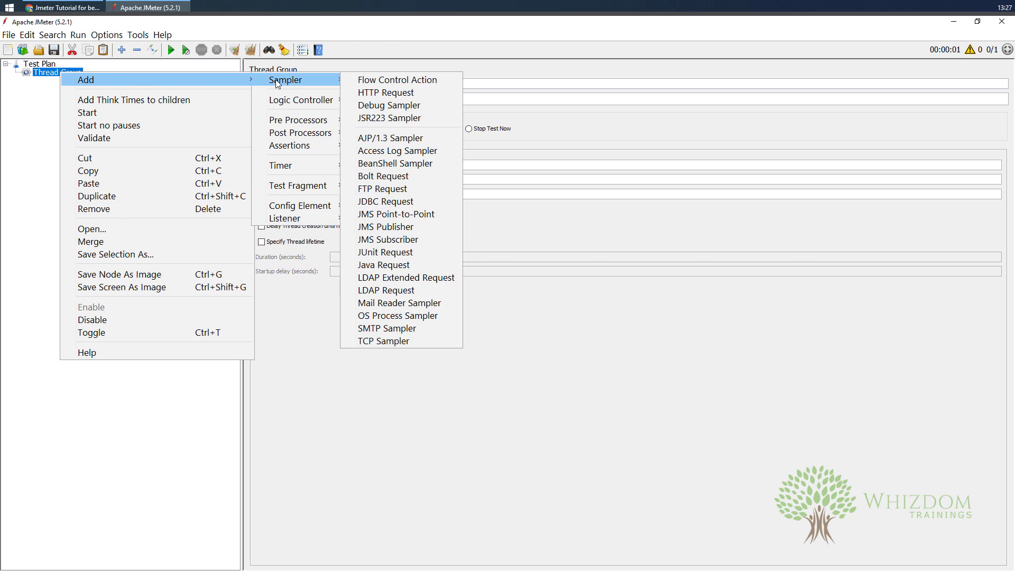
left_click(369, 93)
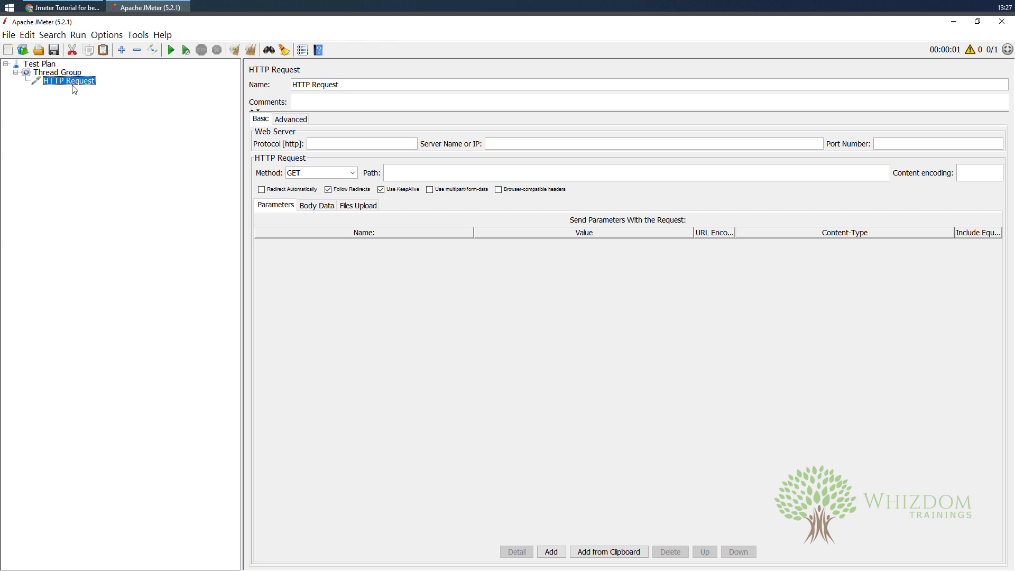
- Add a View Results Tree listener directly under the Test Plan
right_click(35, 64)
mouse_move(64, 71)
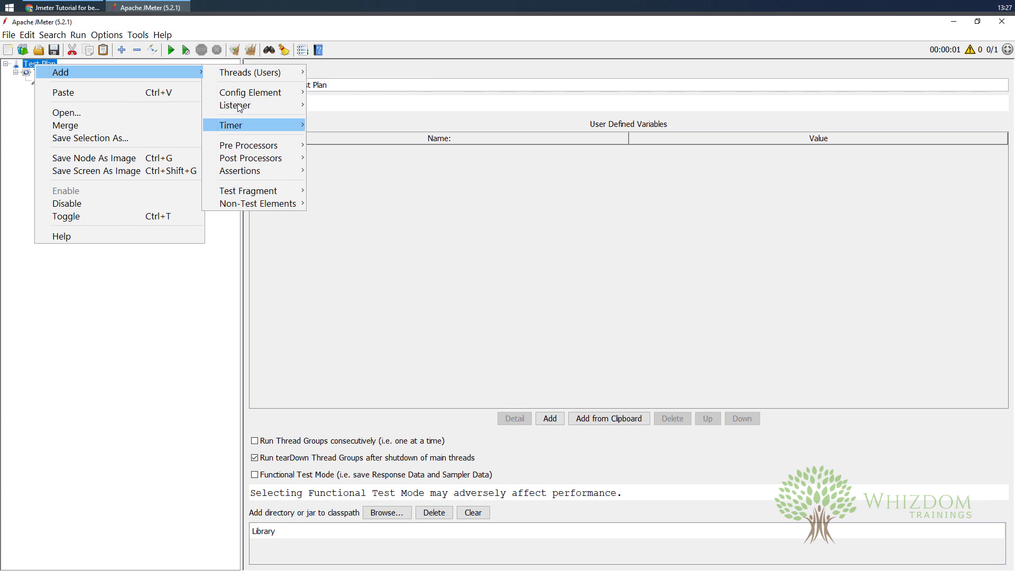
mouse_move(236, 104)
left_click(380, 106)
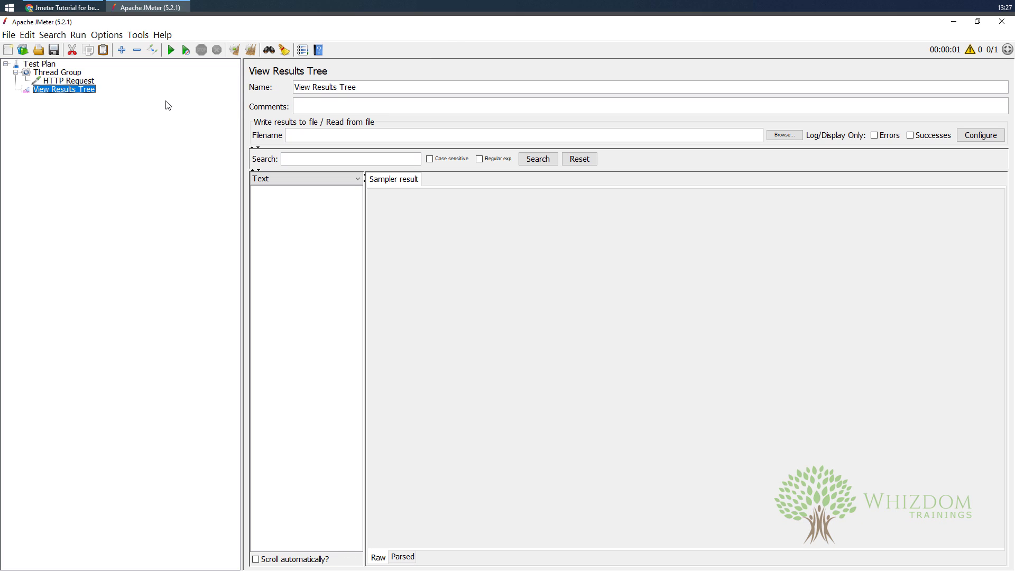
- Open the Function Helper, choose the __Random function and enlarge the dialog so all its parameters fit
left_click(138, 35)
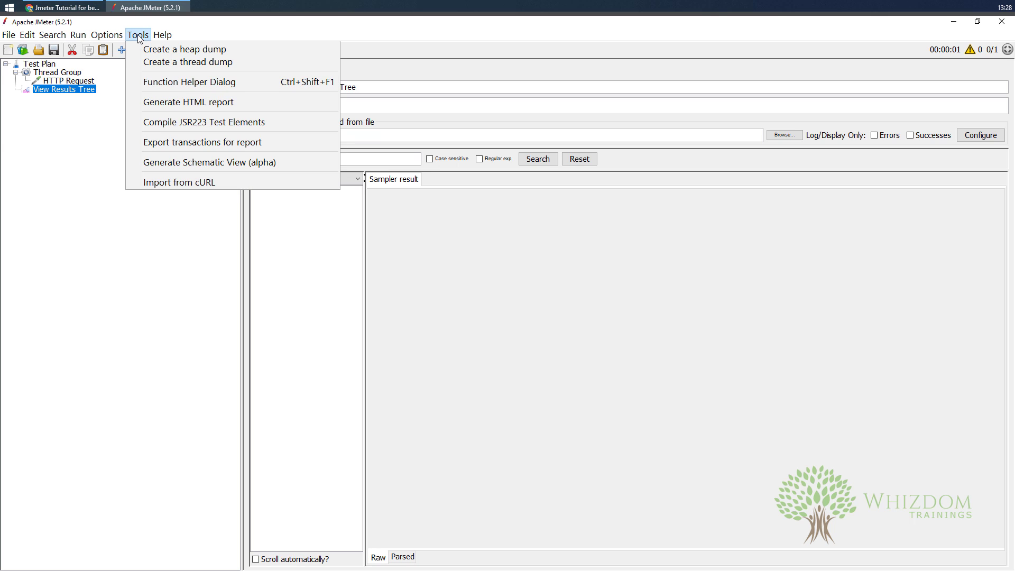
left_click(240, 82)
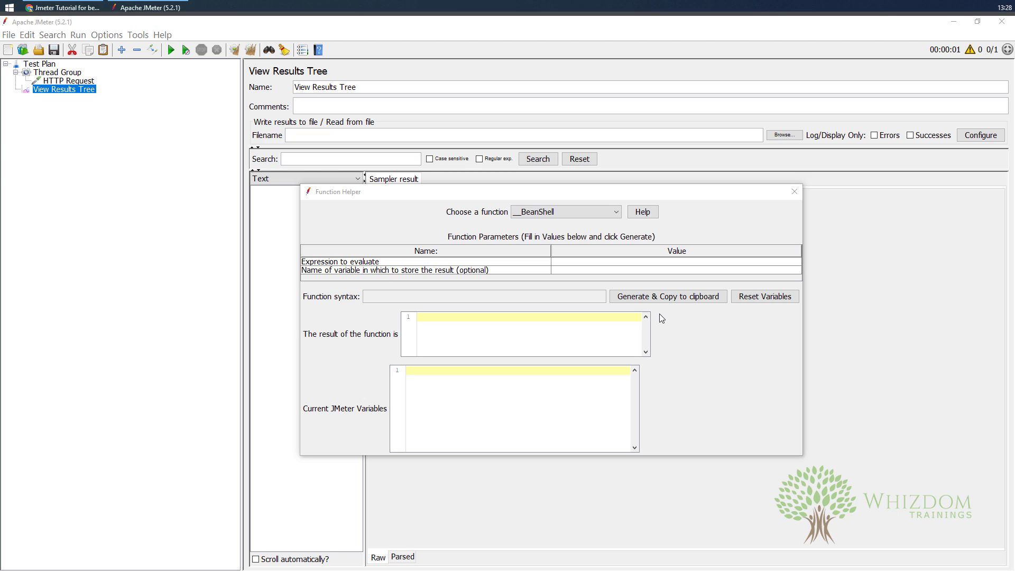
left_click(541, 213)
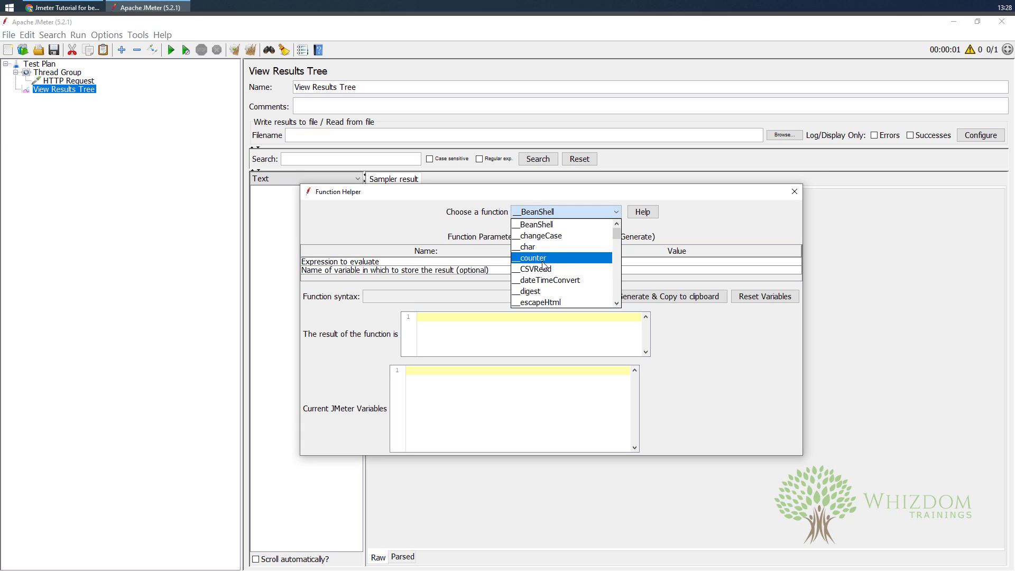
scroll(543, 266, "down", 5)
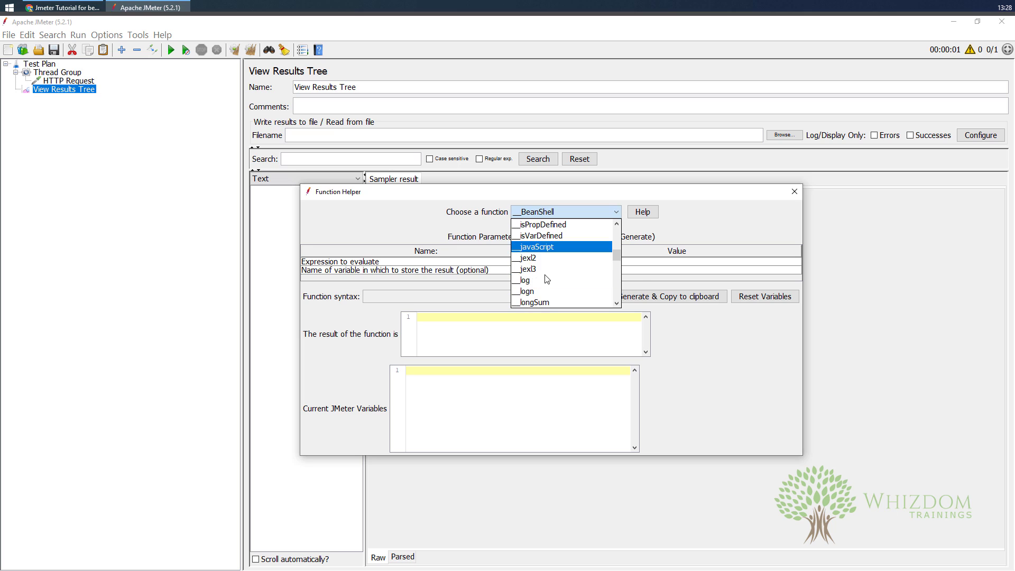
scroll(547, 279, "down", 3)
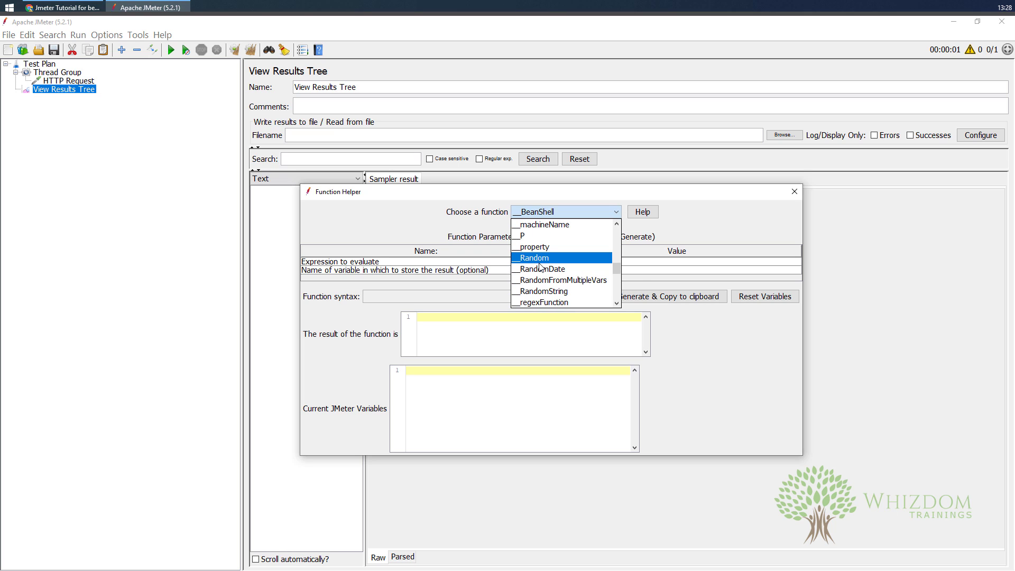
left_click(540, 262)
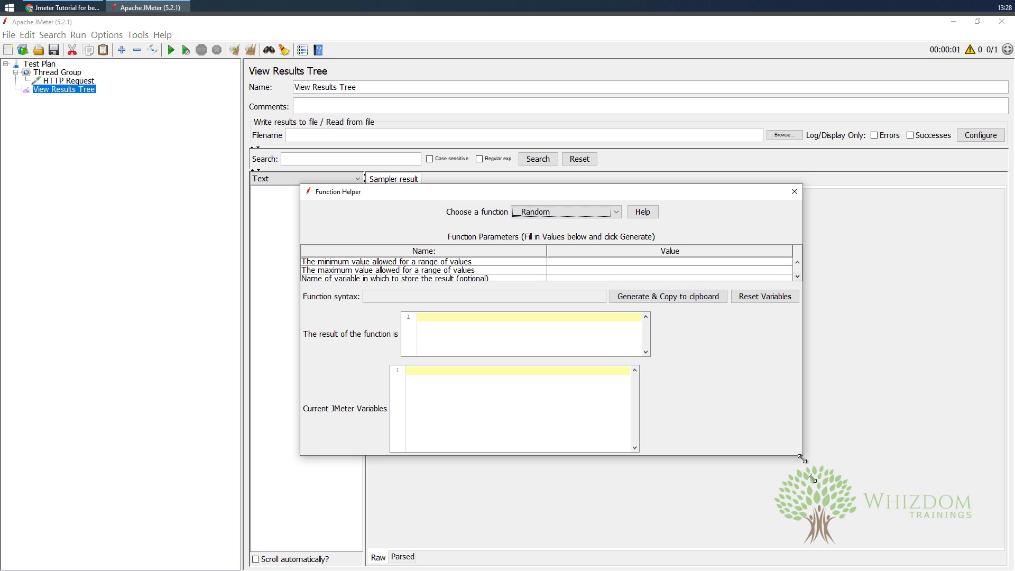
left_click_drag(802, 458, 850, 516)
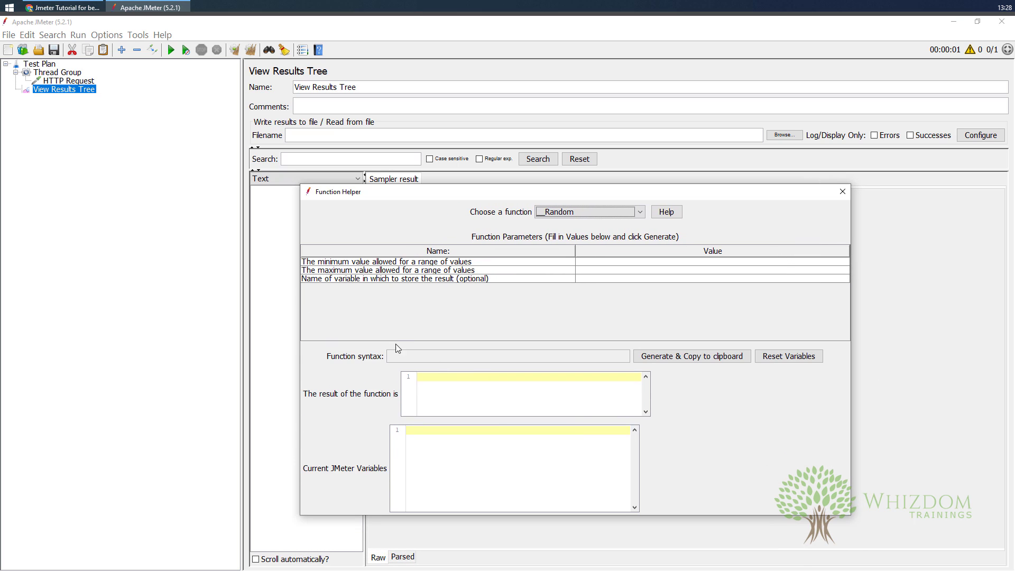
- Set the __Random function's minimum value to 00000 and its maximum value to 99999, leaving the variable name empty
left_click(679, 262)
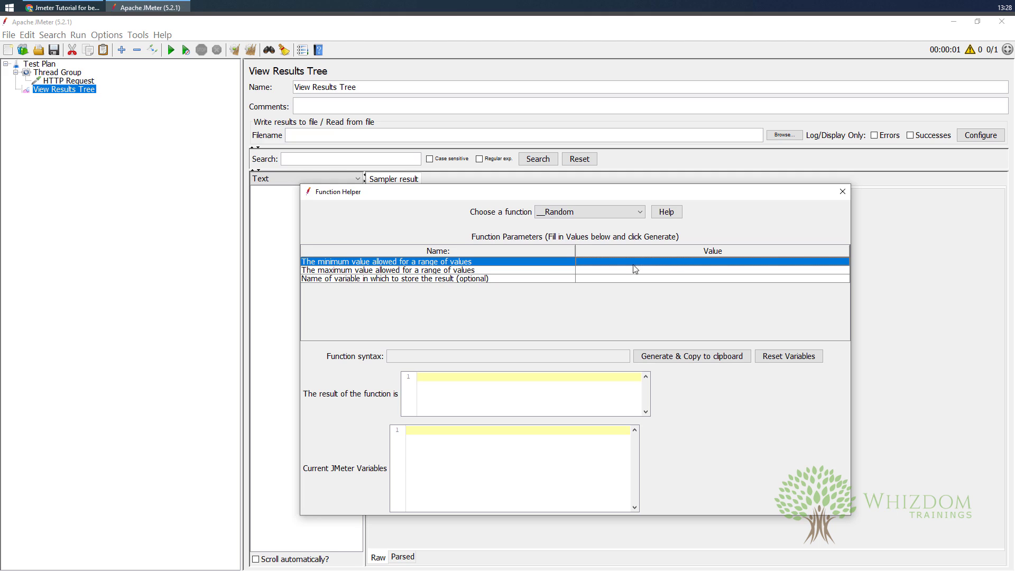
double_click(708, 262)
type("00000")
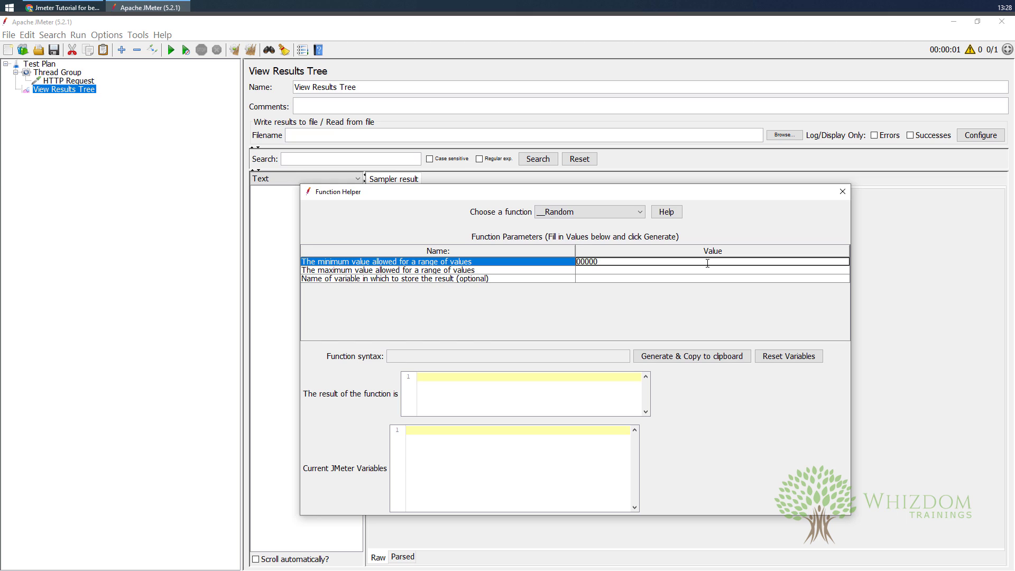
double_click(625, 271)
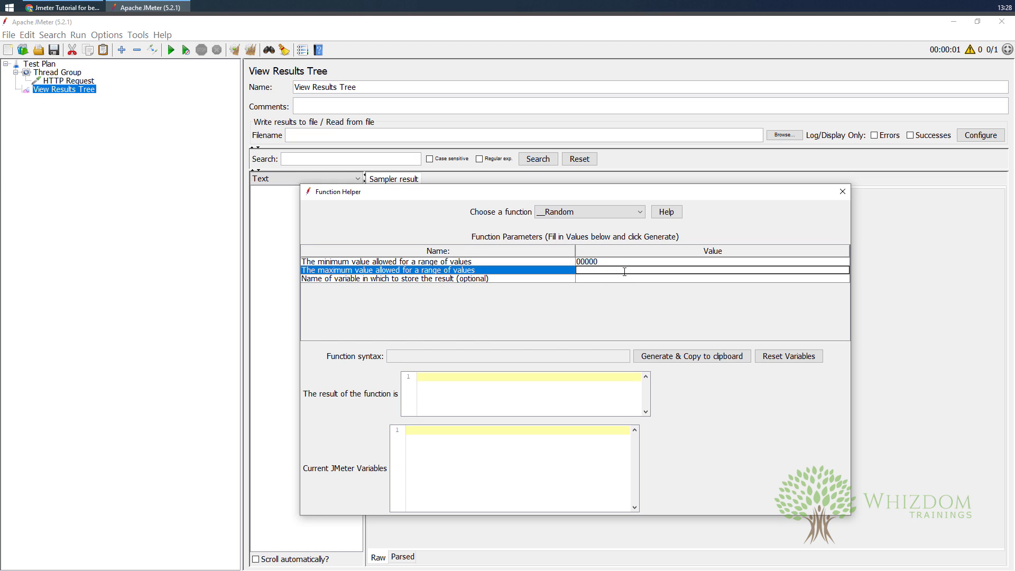
type("99999")
double_click(608, 270)
left_click(596, 281)
left_click(595, 281)
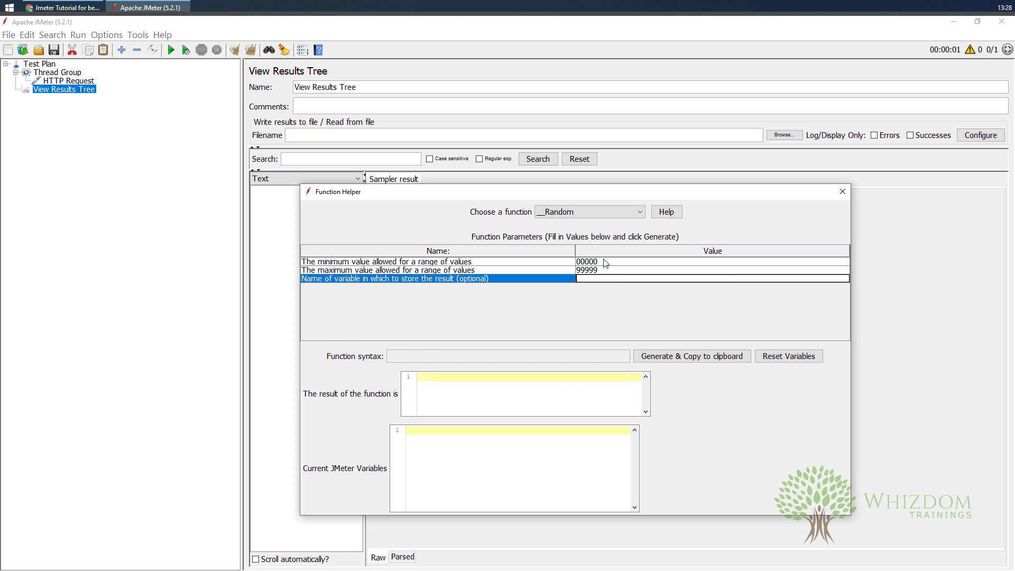
left_click(429, 264)
left_click(428, 272)
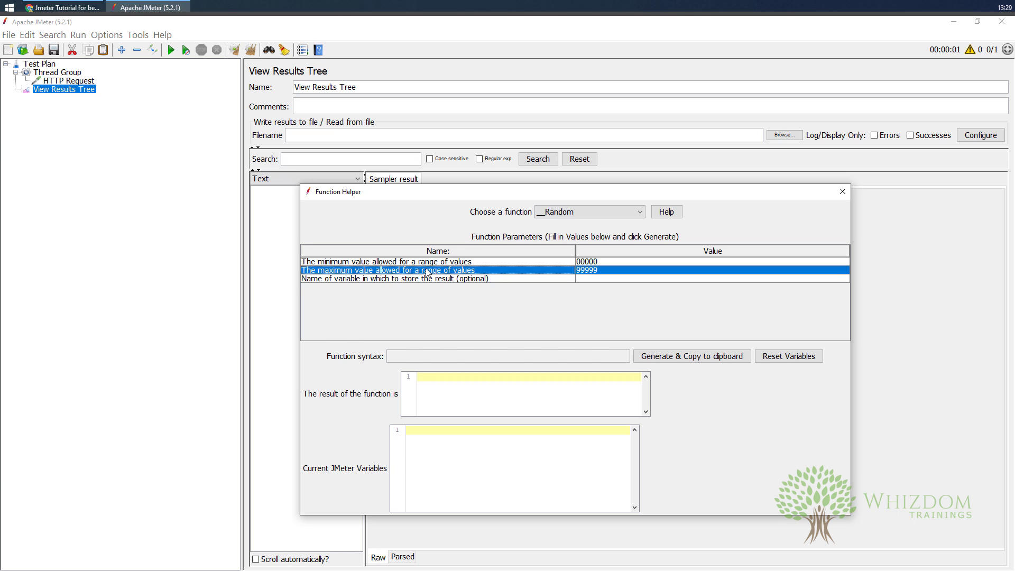
left_click(511, 263)
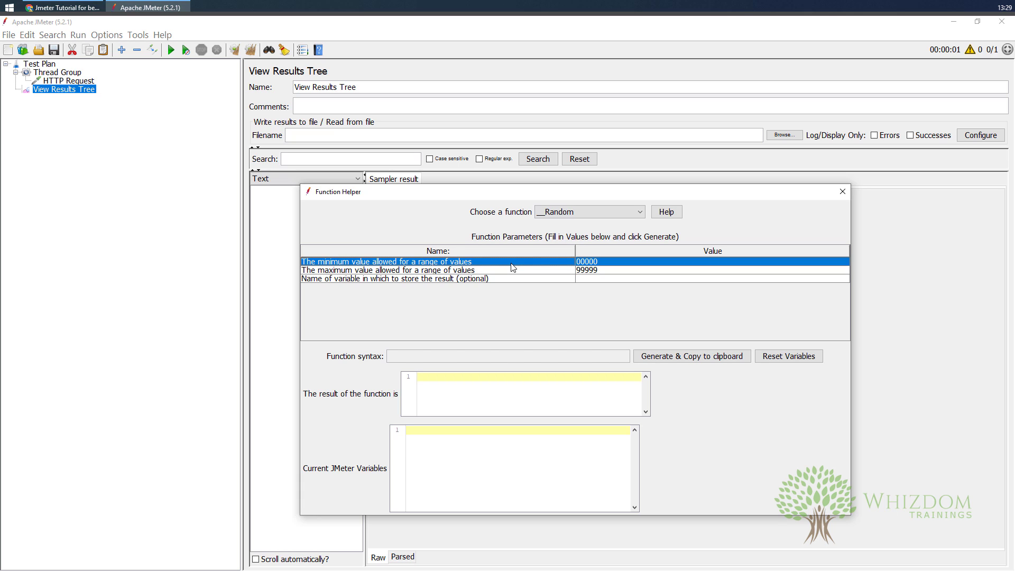
- Generate the __Random function syntax, copy the string ${__Random(00000,99999,)} and close the Function Helper
left_click(713, 359)
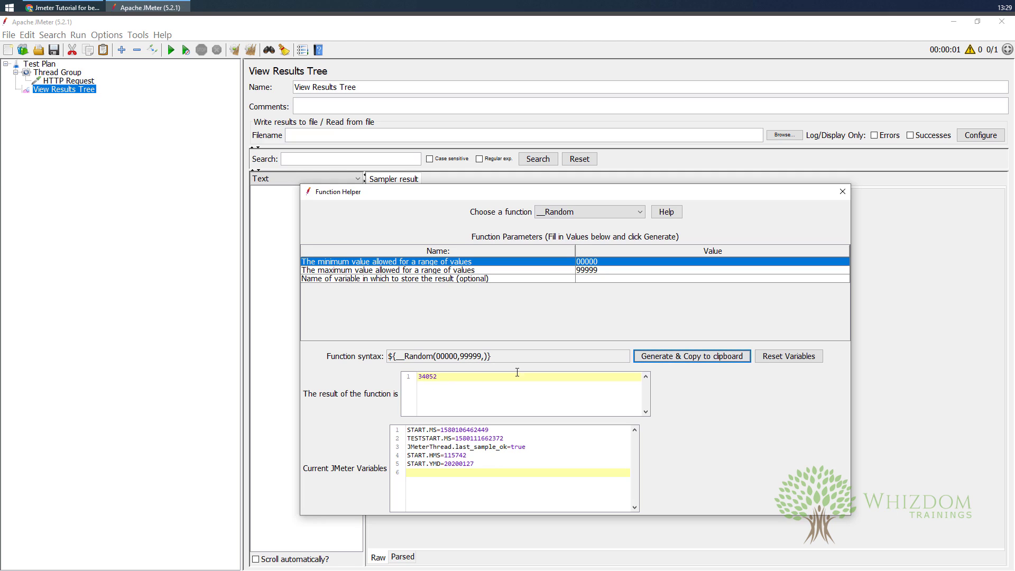
left_click(432, 375)
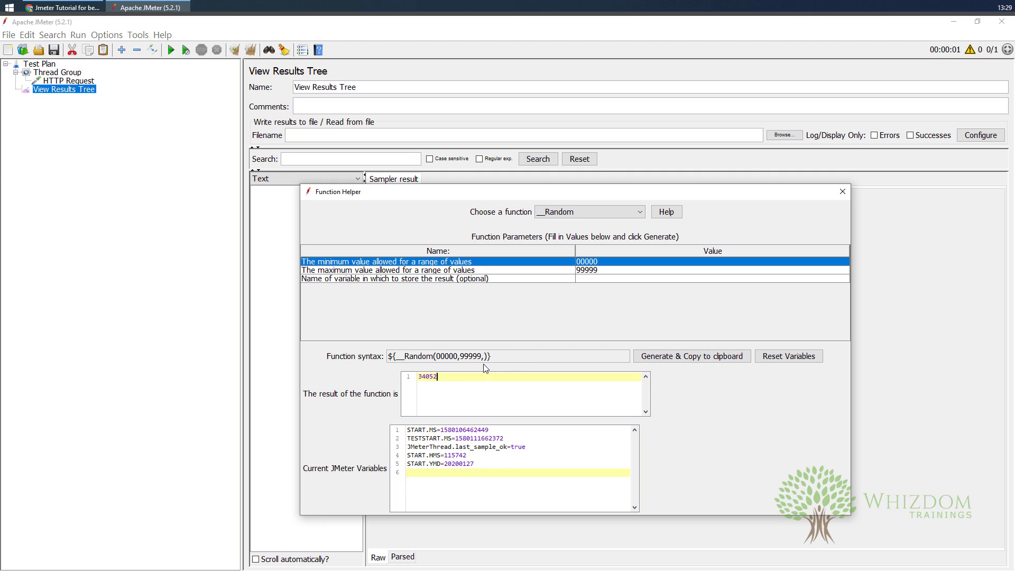
left_click_drag(494, 356, 374, 362)
key("ctrl+c")
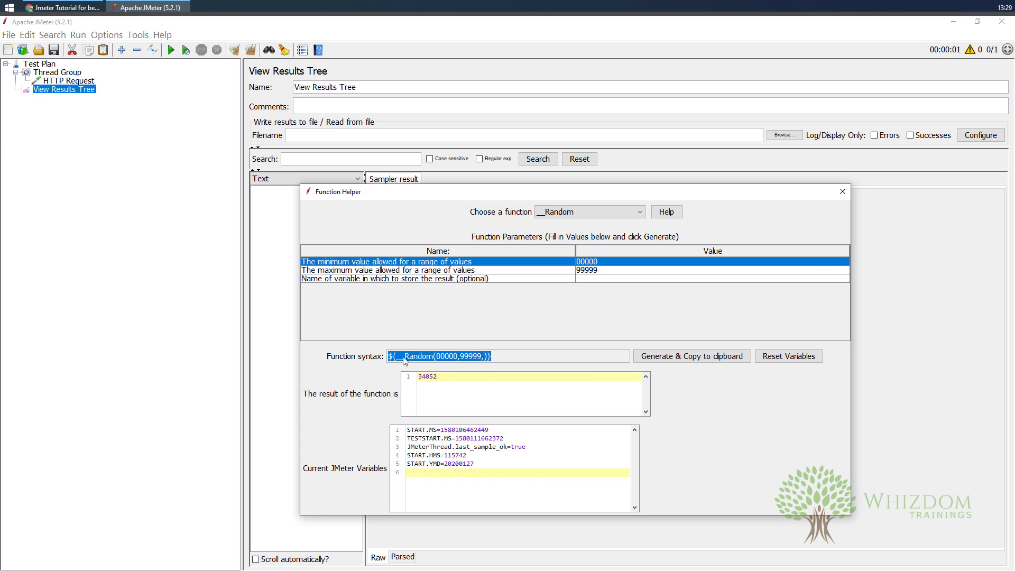
left_click(842, 191)
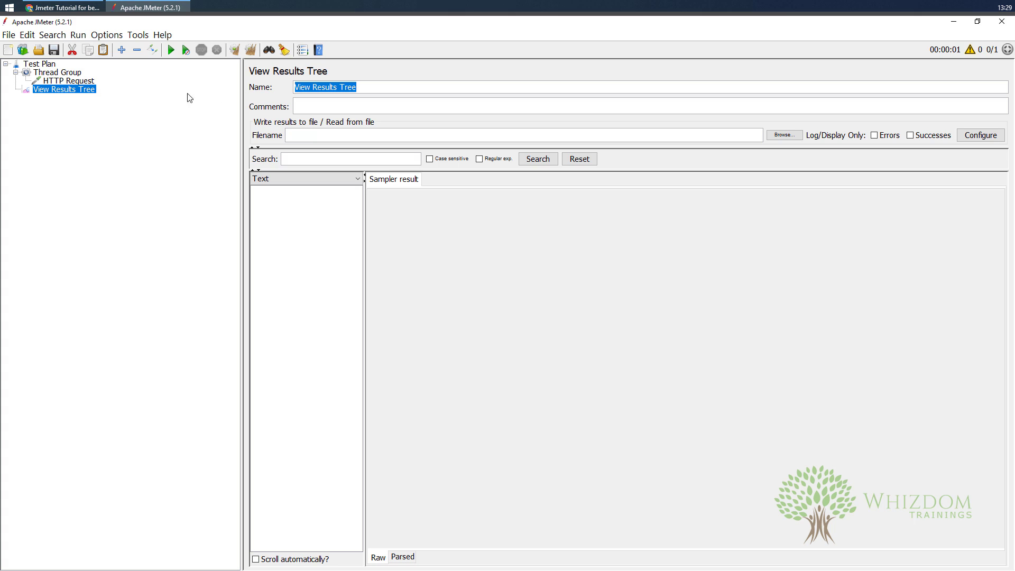
- Replace the HTTP Request sampler's name with the copied function ${__Random(00000,99999,)}
left_click(83, 82)
left_click_drag(341, 84, 243, 86)
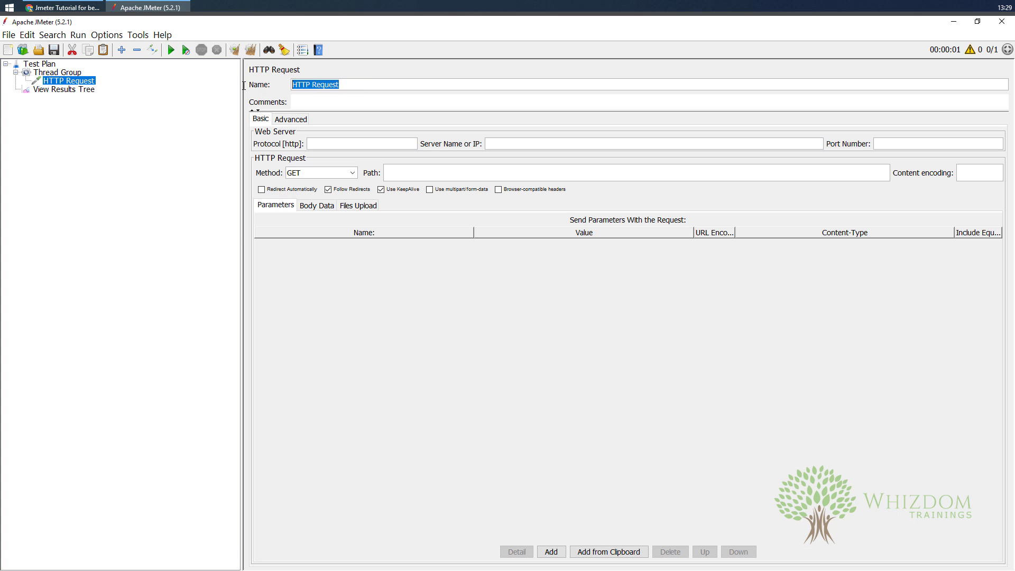
key("ctrl+v")
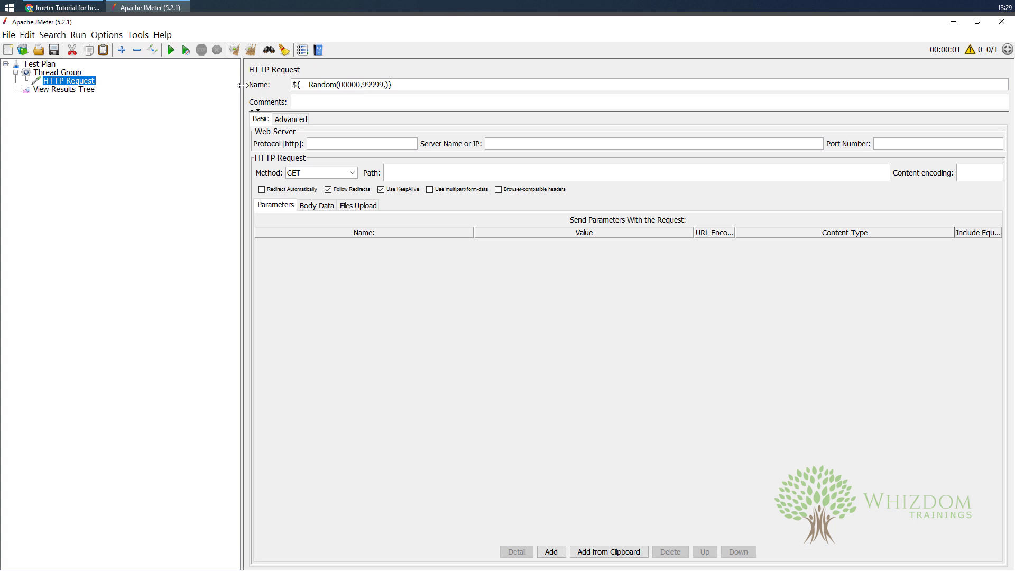
left_click_drag(393, 86, 286, 85)
- Clear all earlier results and run the test plan twice without saving it, checking the sampler names in the View Results Tree
left_click(250, 49)
left_click(171, 50)
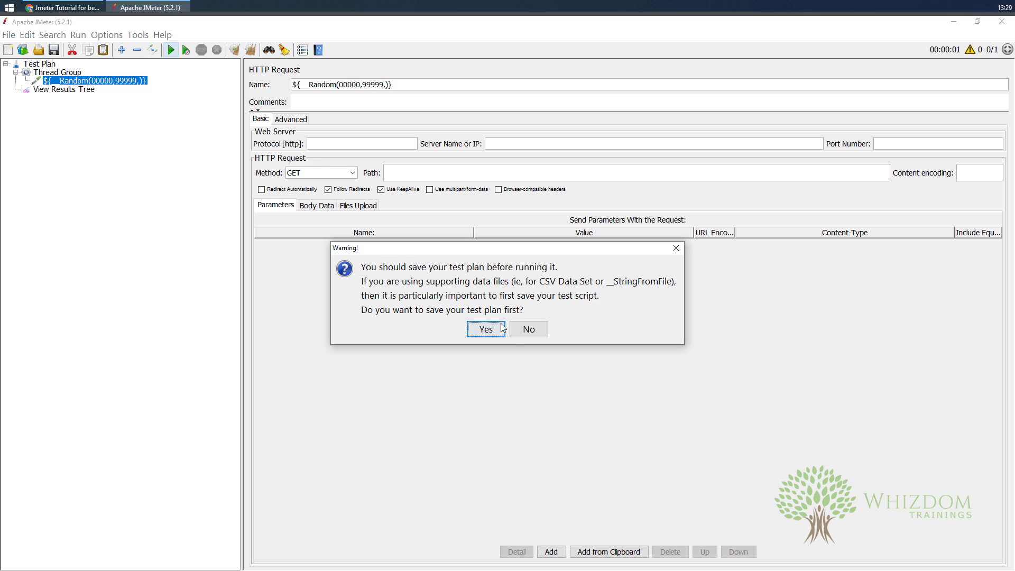
left_click(528, 329)
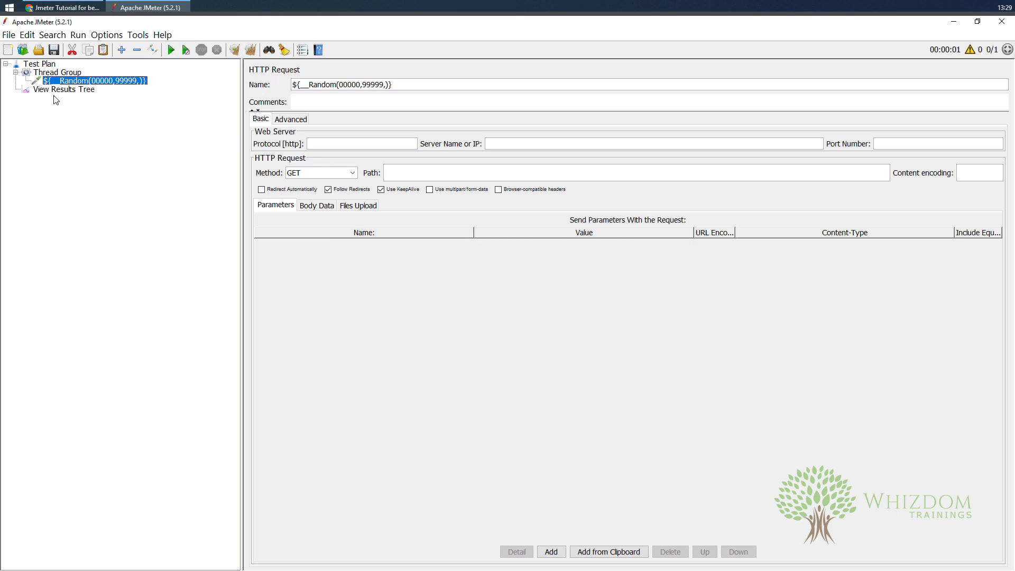
left_click(54, 90)
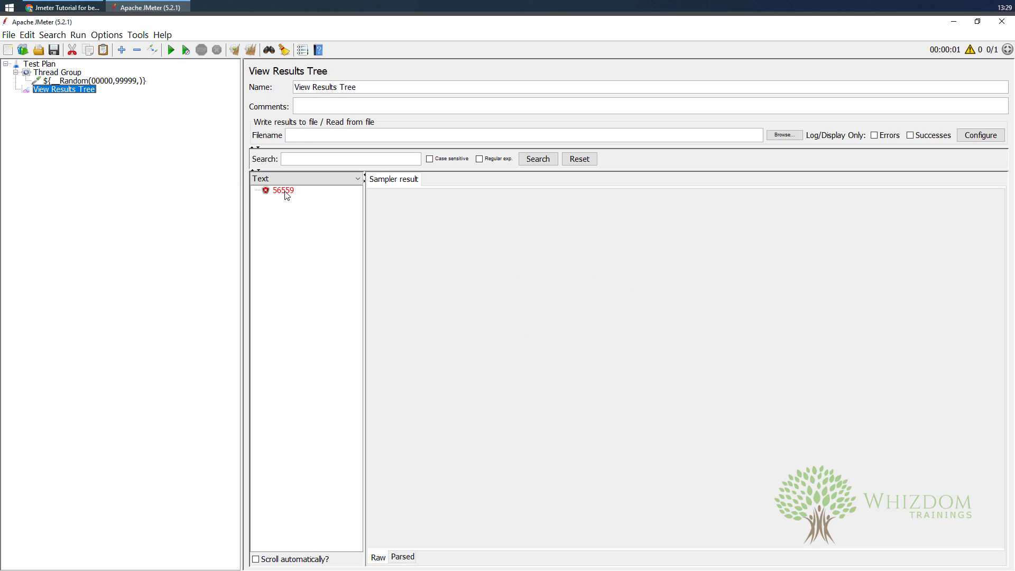
left_click(172, 51)
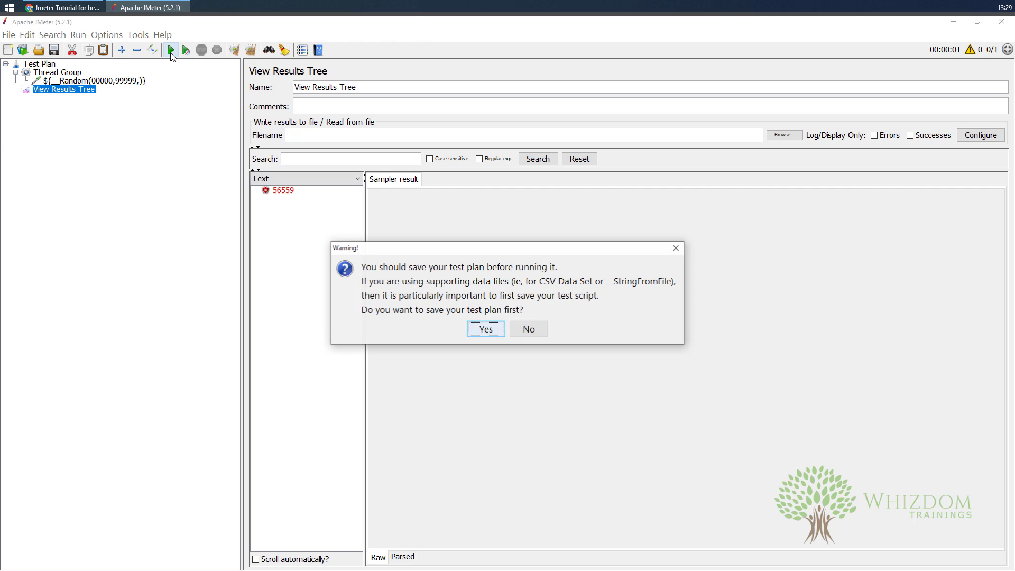
left_click(519, 332)
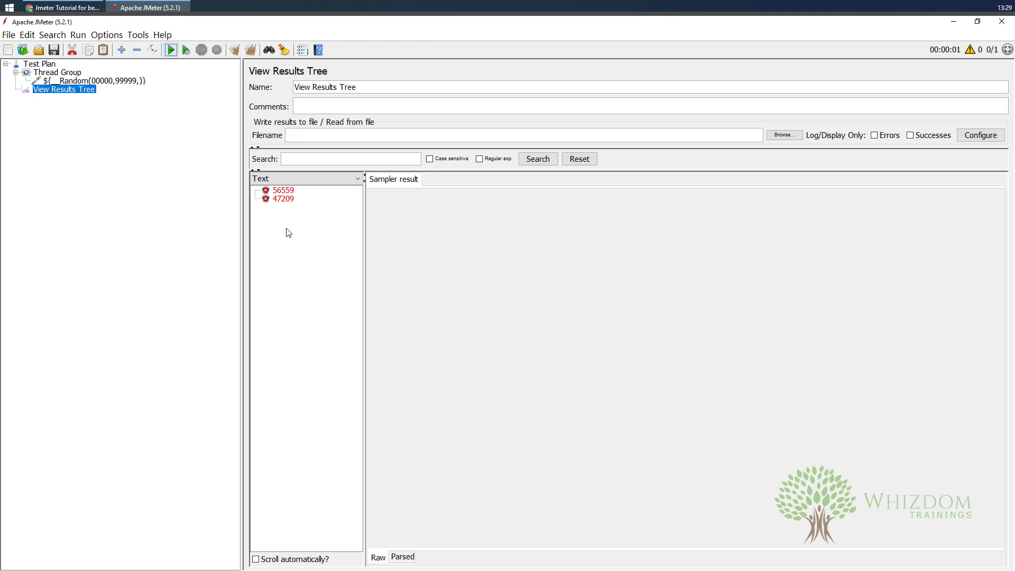
- Copy the function from the HTTP Request sampler's name into its Path and its Server Name or IP
left_click(105, 82)
left_click_drag(397, 85, 287, 79)
key("ctrl+c")
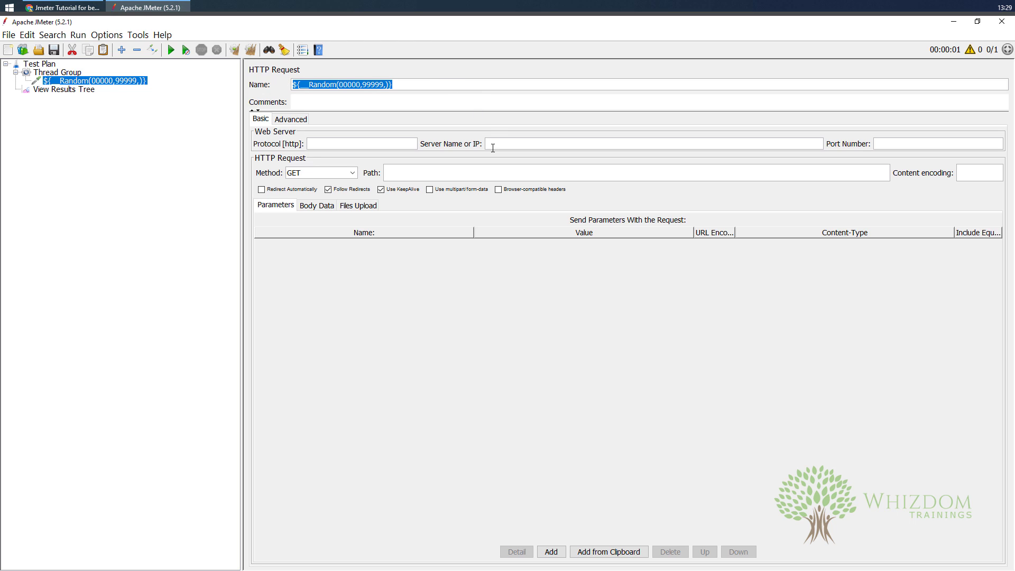
left_click(493, 173)
key("ctrl+v")
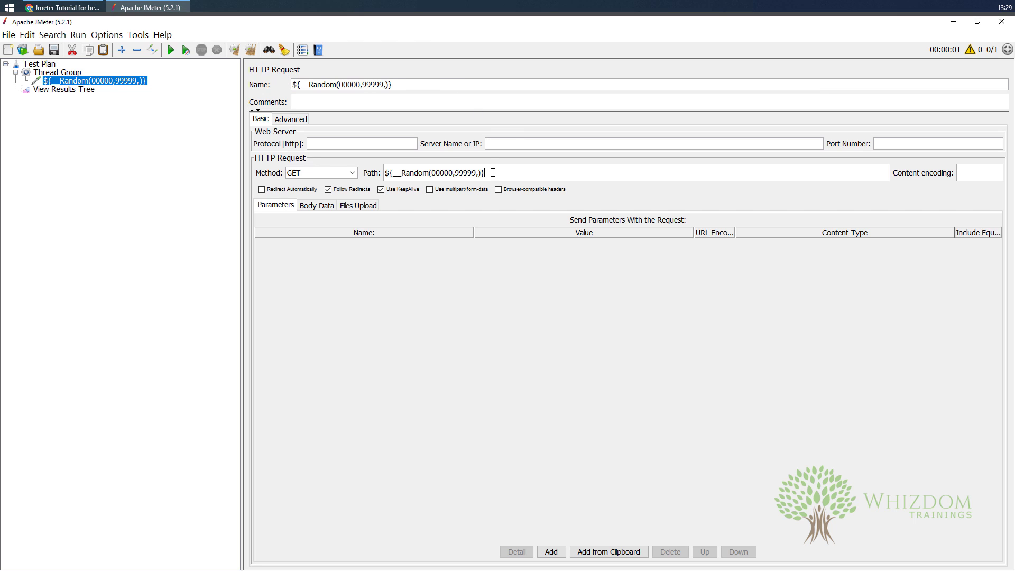
key("ctrl+v")
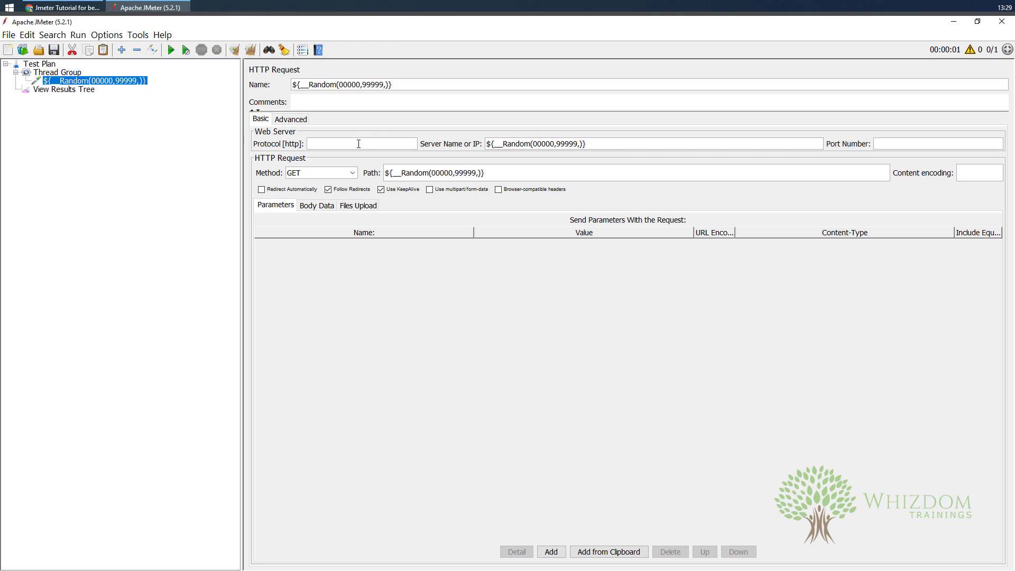
- Clear all previous results and run the test plan again without saving it
left_click(250, 49)
left_click(172, 50)
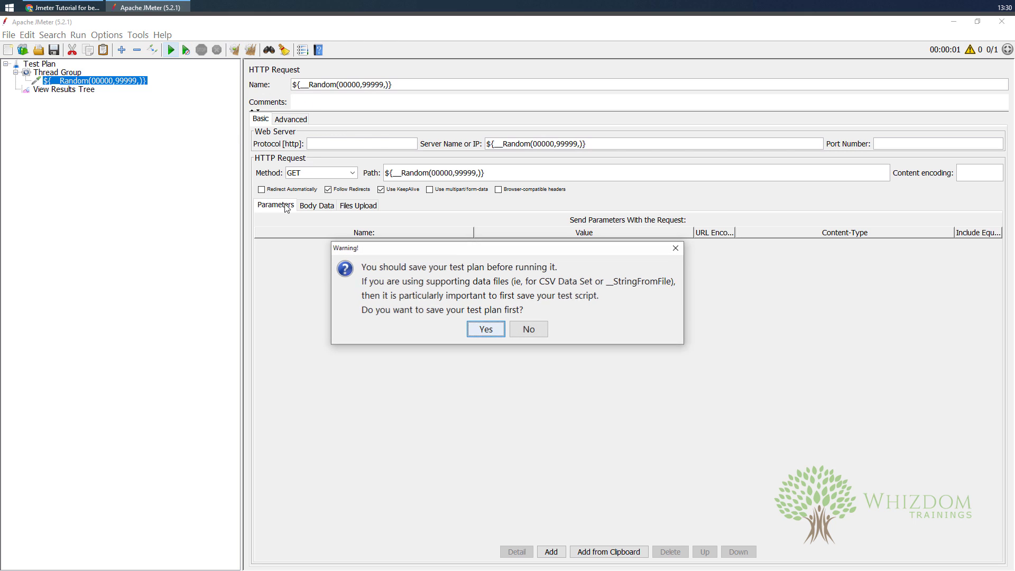
left_click(524, 333)
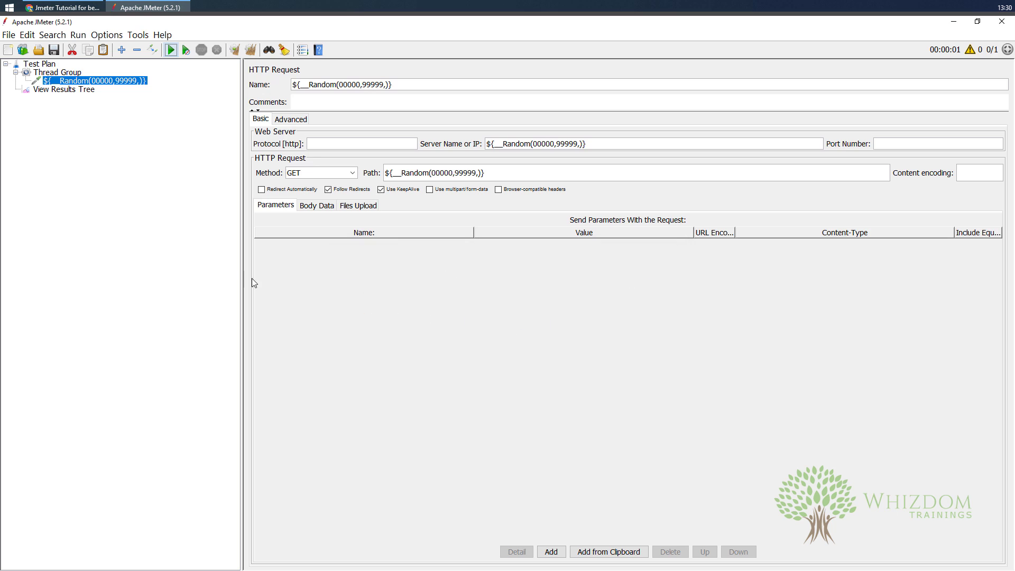
- Examine the request body of the recorded sample in the View Results Tree
left_click(75, 90)
left_click(282, 191)
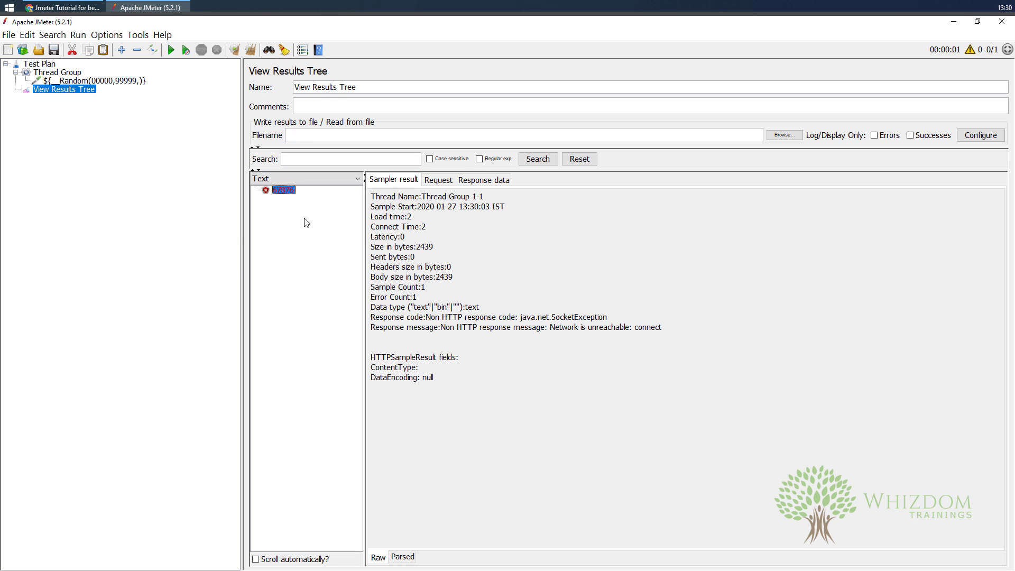
left_click(429, 182)
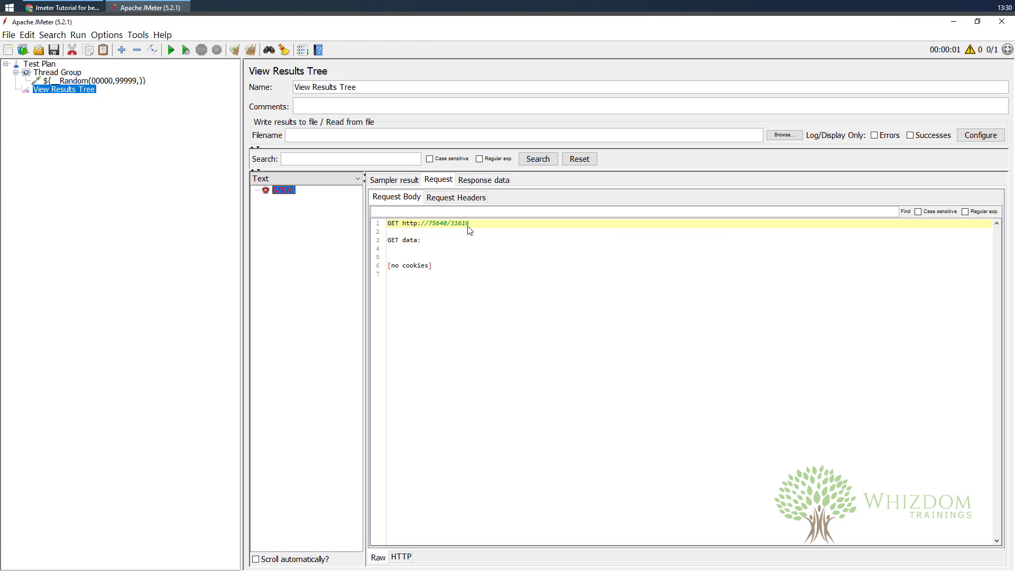
- Try the function ${__Random(00000,99999,)} in the HTTP Request's Protocol and Port Number as well
left_click(79, 80)
left_click(347, 148)
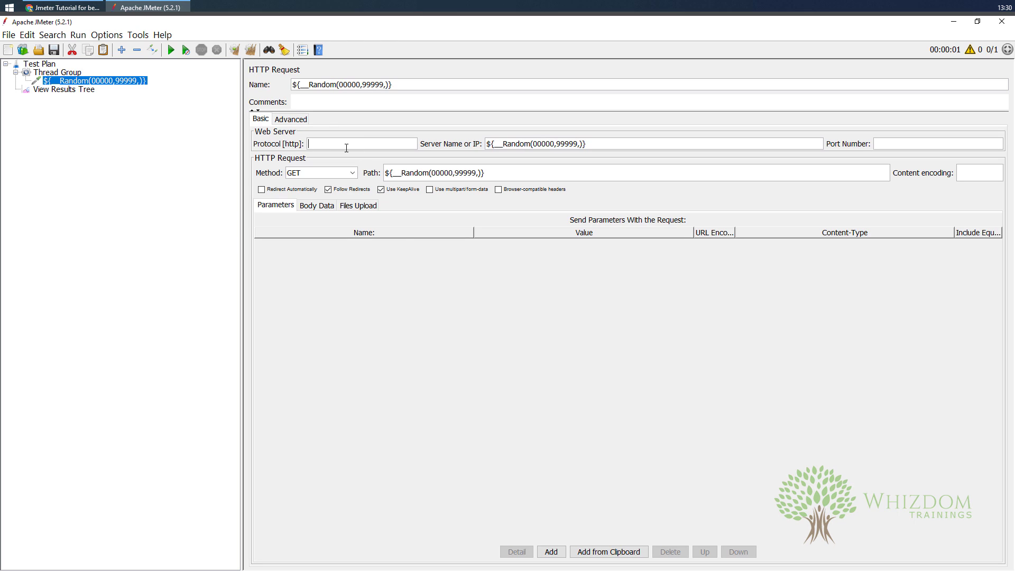
key("ctrl+v")
left_click(898, 144)
key("ctrl+v")
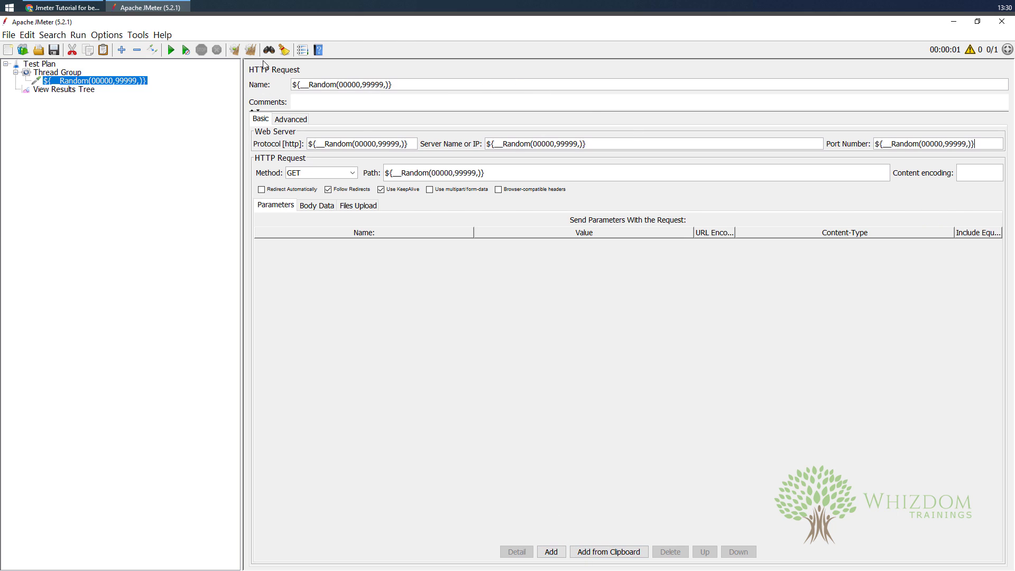
- Run the test plan without saving it and check the new sample's request body in the View Results Tree
left_click(171, 50)
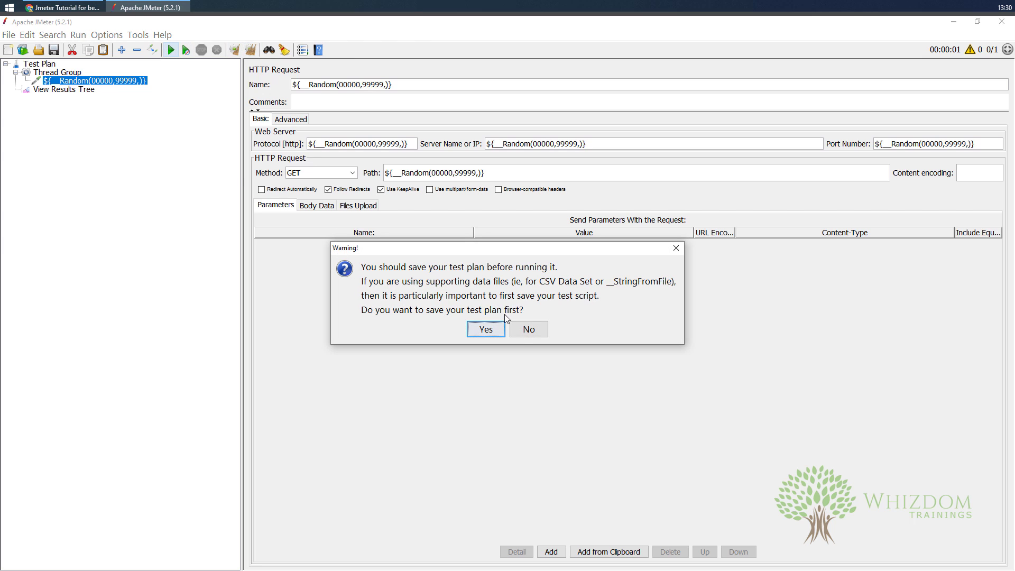
left_click(527, 330)
left_click(52, 89)
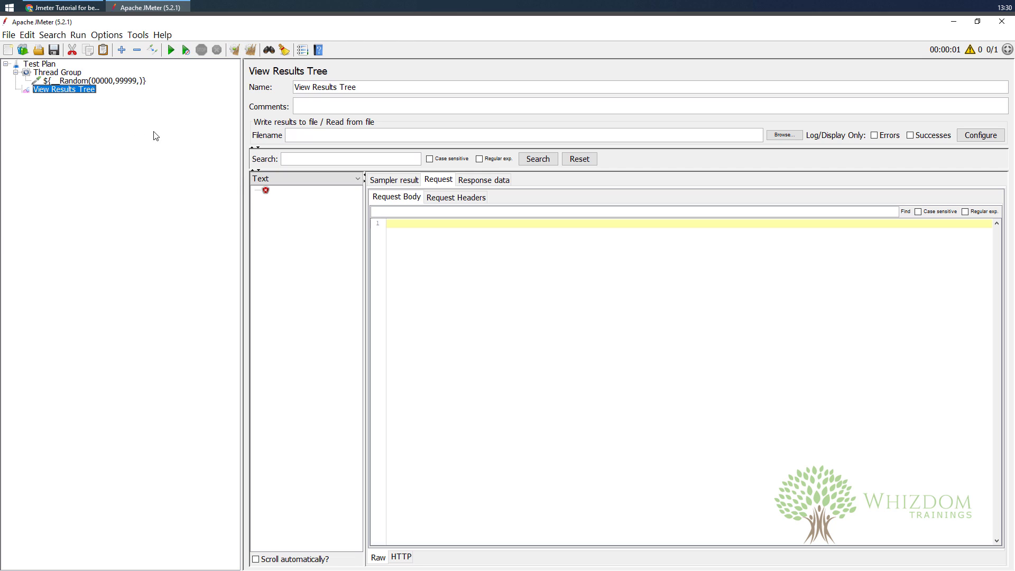
left_click(271, 192)
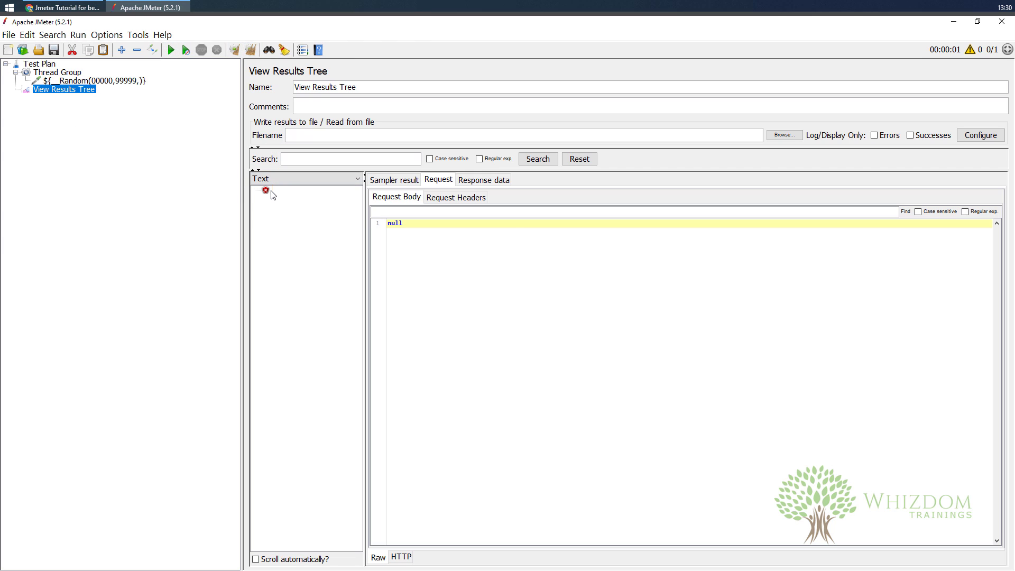
- Remove the function from the HTTP Request's Port Number and Protocol, leaving both fields empty
left_click(62, 82)
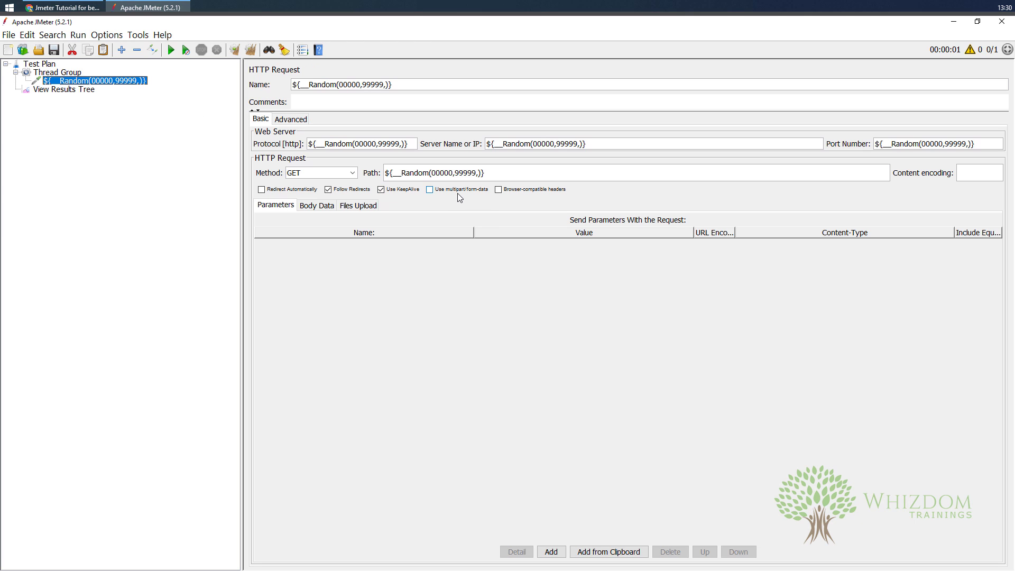
left_click_drag(973, 144, 813, 143)
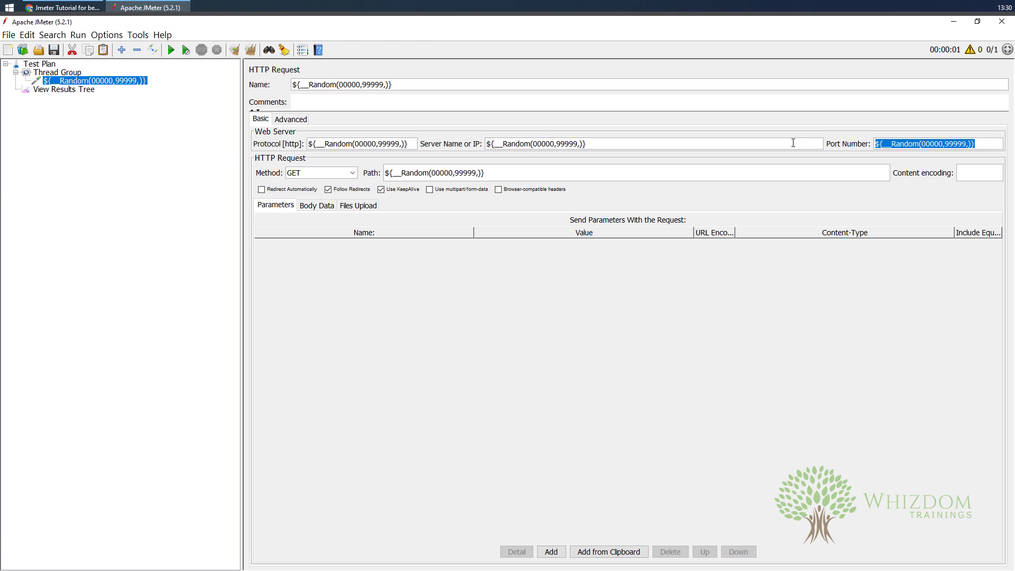
key("BackSpace")
left_click_drag(415, 144, 304, 145)
key("BackSpace")
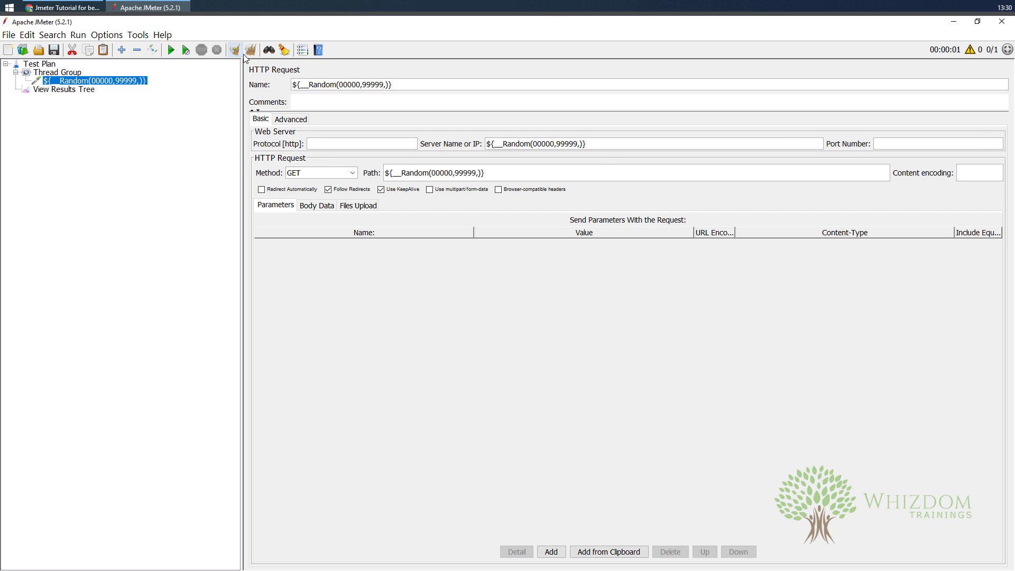
- Clear all earlier results, rerun the test plan without saving it, and view the new sample's request body
left_click(171, 50)
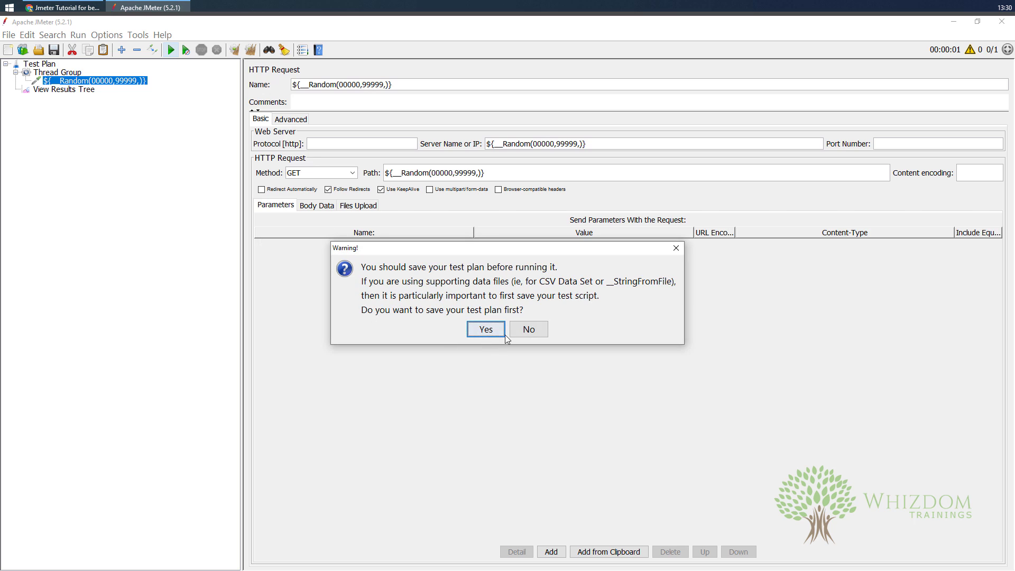
left_click(55, 90)
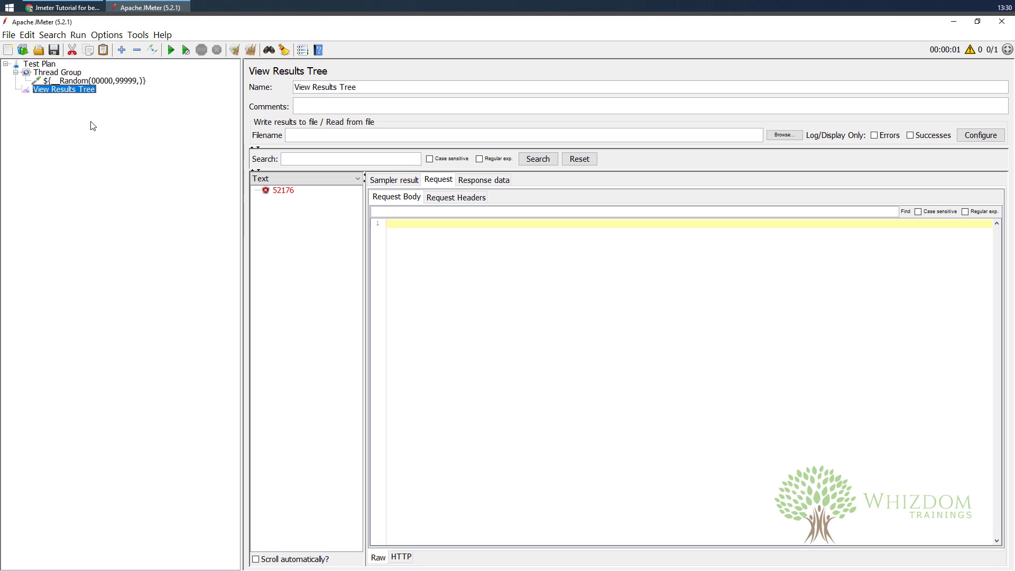
left_click(283, 191)
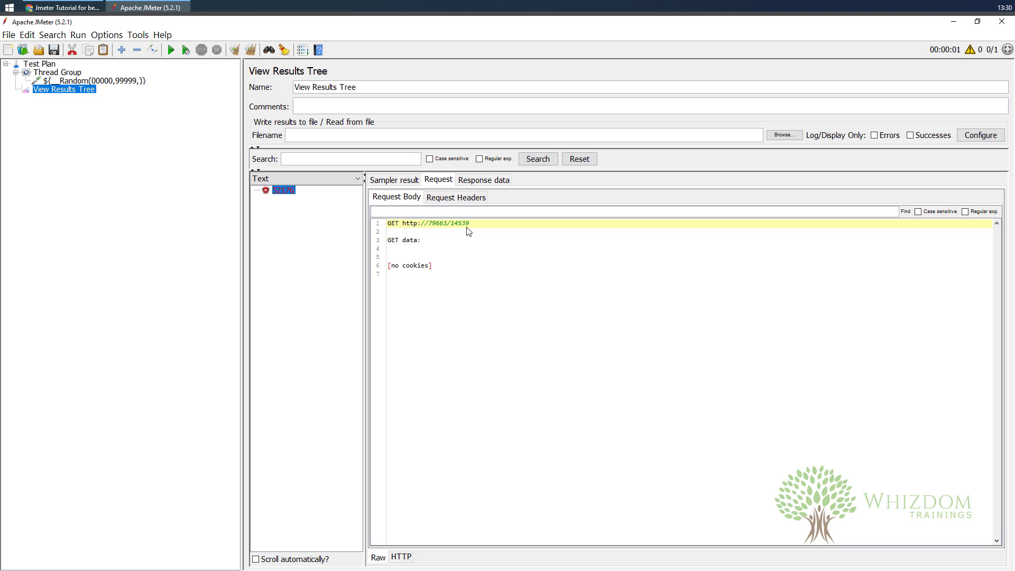
- Generate the __threadGroupName function with the Function Helper and copy it to the clipboard
left_click(117, 81)
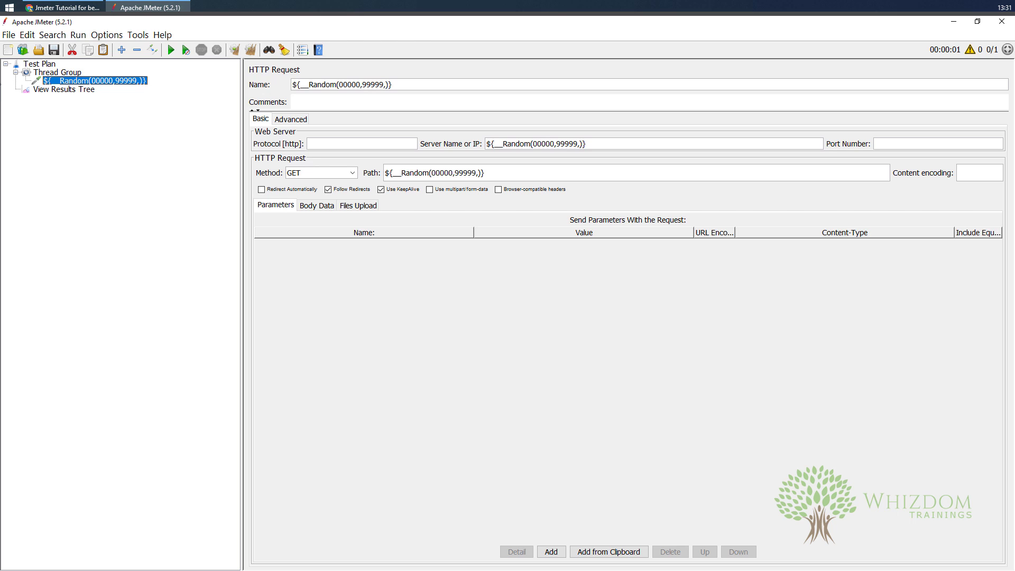
left_click(54, 74)
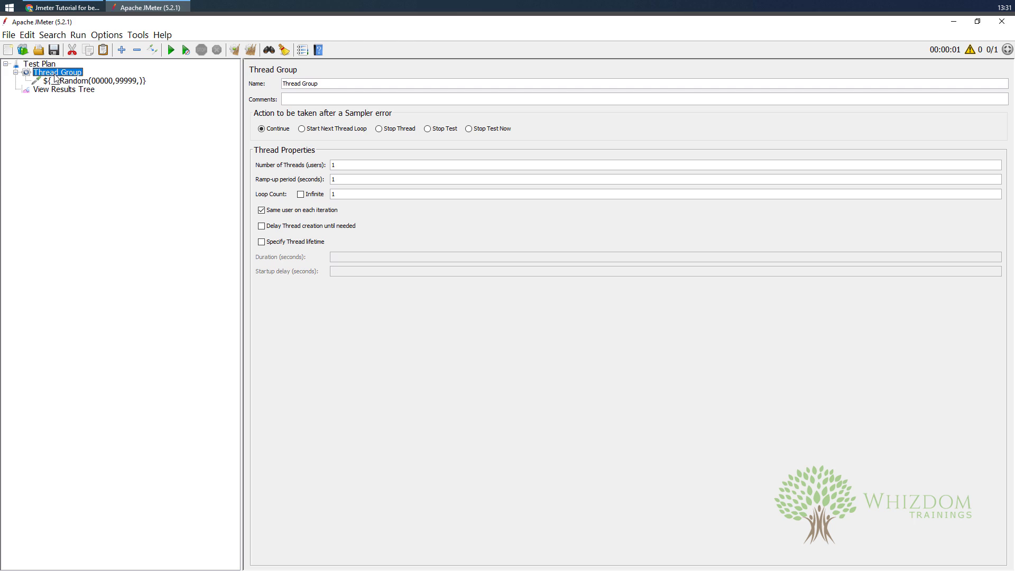
left_click(138, 35)
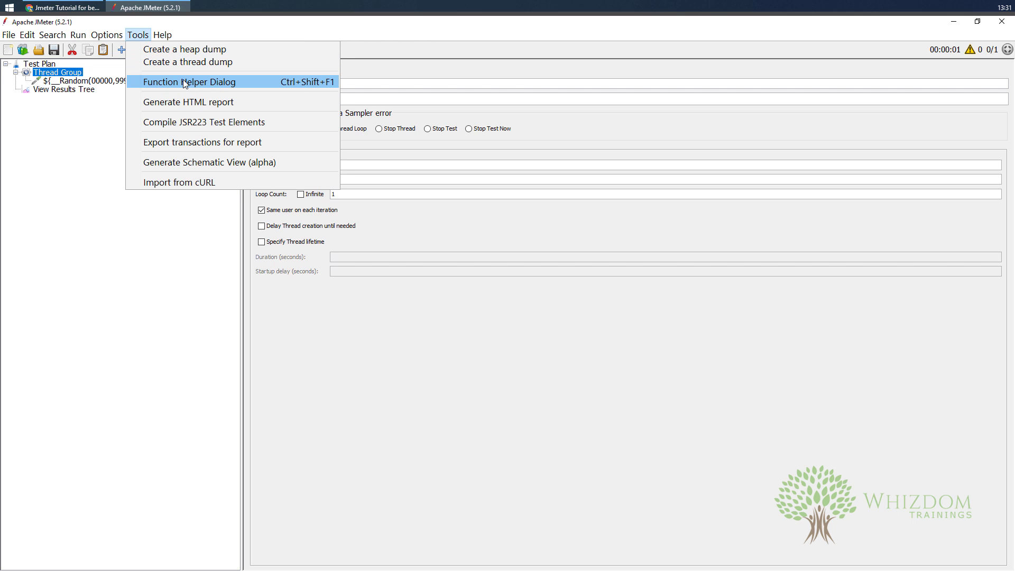
left_click(185, 82)
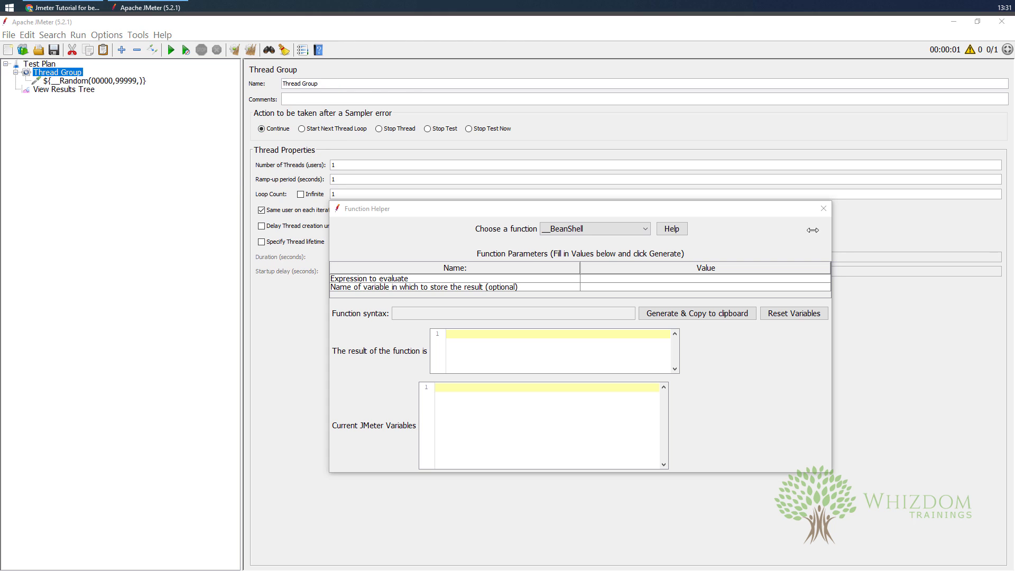
left_click(564, 230)
scroll(571, 297, "down", 9)
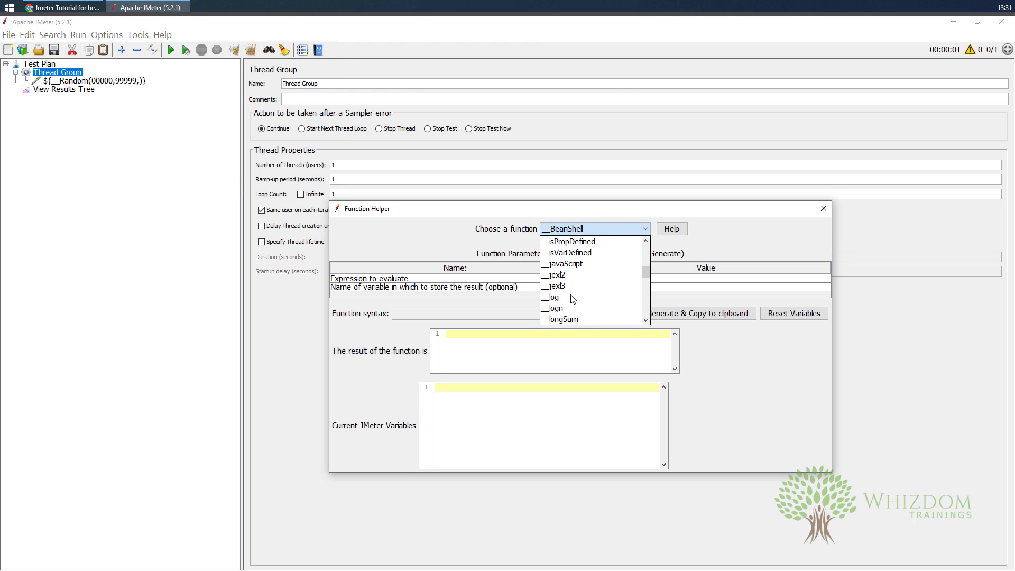
scroll(570, 303, "up", 3)
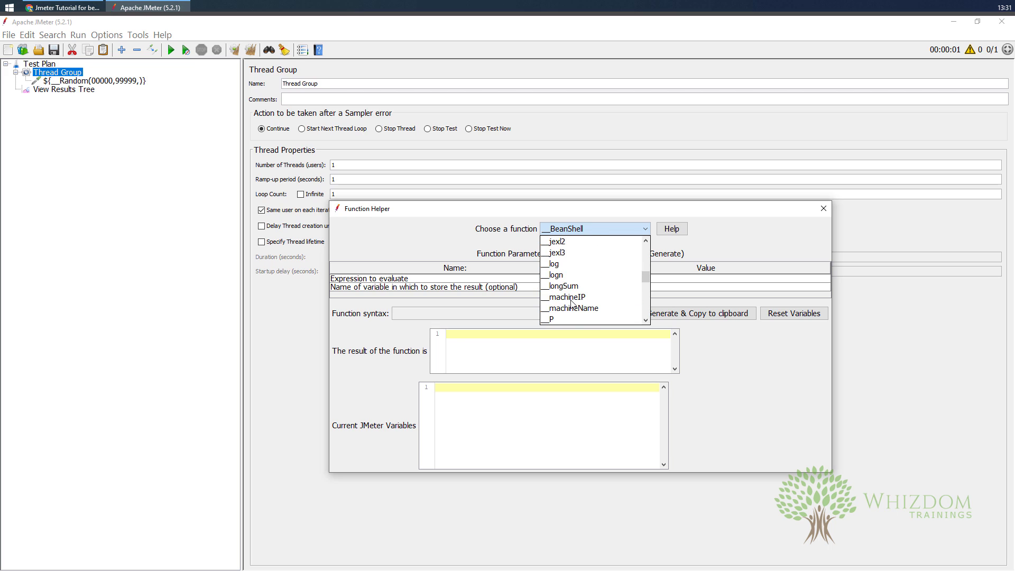
scroll(571, 303, "down", 7)
scroll(571, 304, "up", 3)
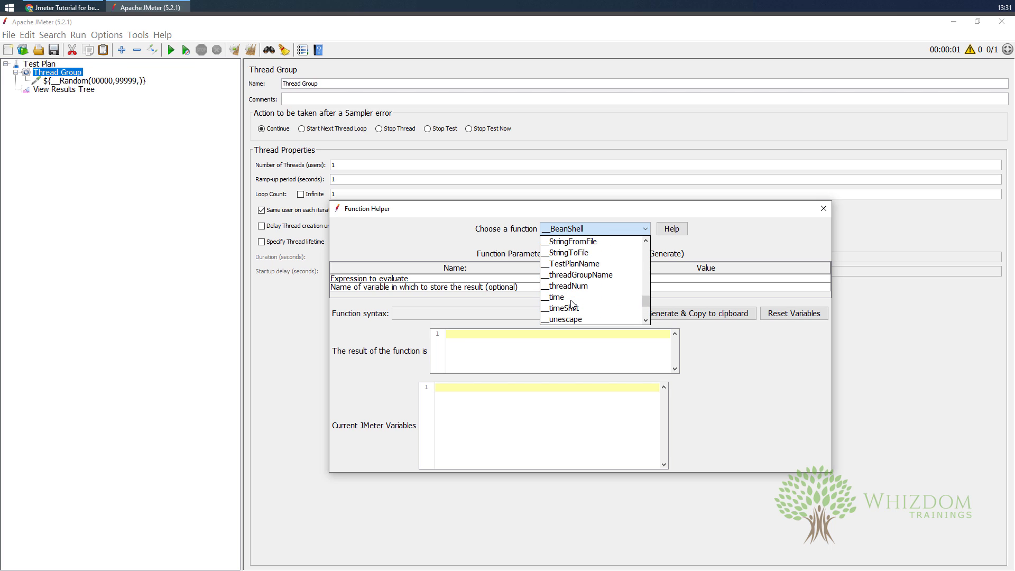
left_click(579, 274)
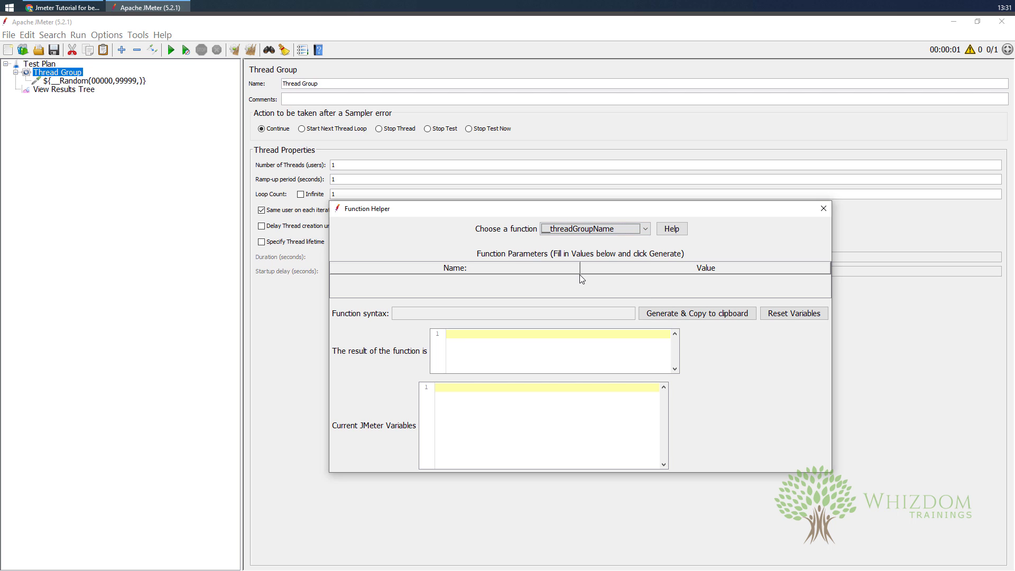
left_click(693, 316)
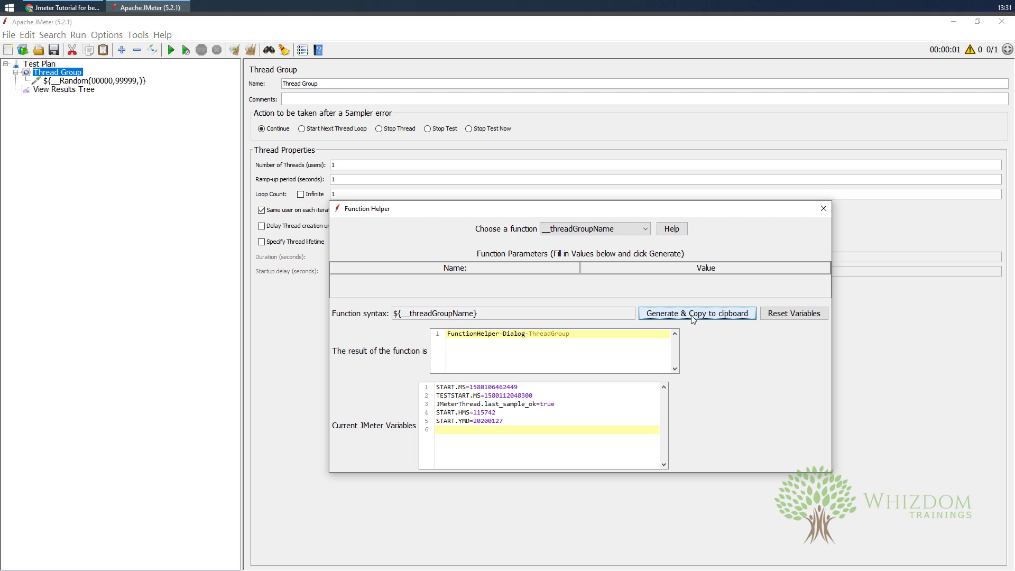
left_click(822, 208)
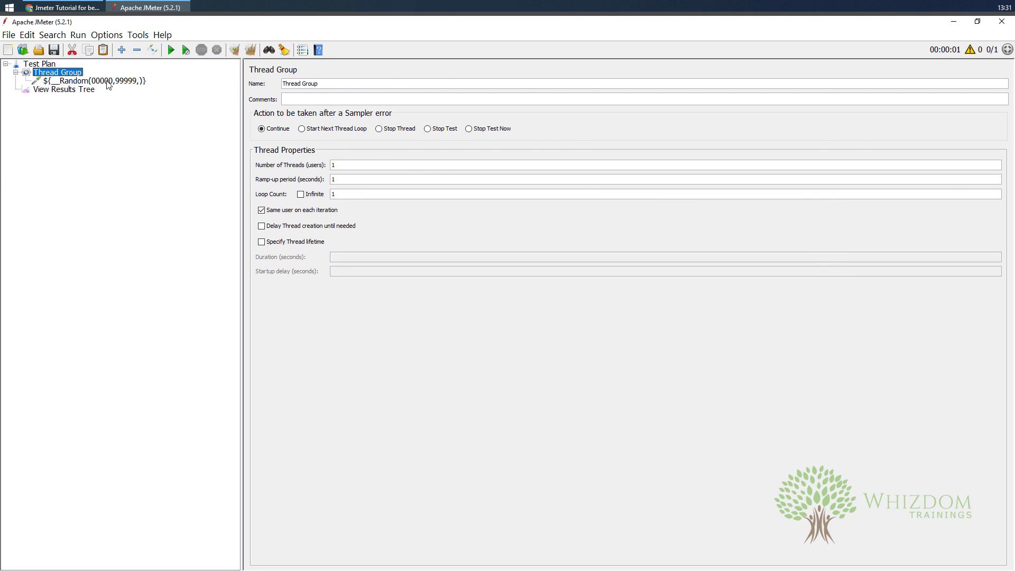
- Extend the HTTP Request sampler's name to ${__Random(00000,99999,)} - ${__threadGroupName}
key("Down")
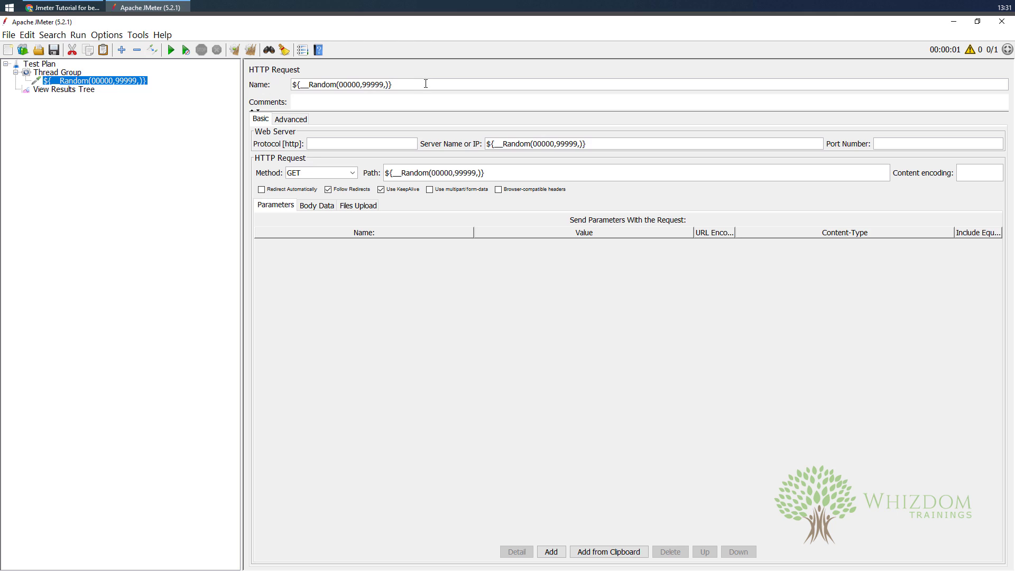
type("-")
key("ctrl+v")
- Run the test plan without saving it and open the sample with the extended name in the View Results Tree
left_click(172, 48)
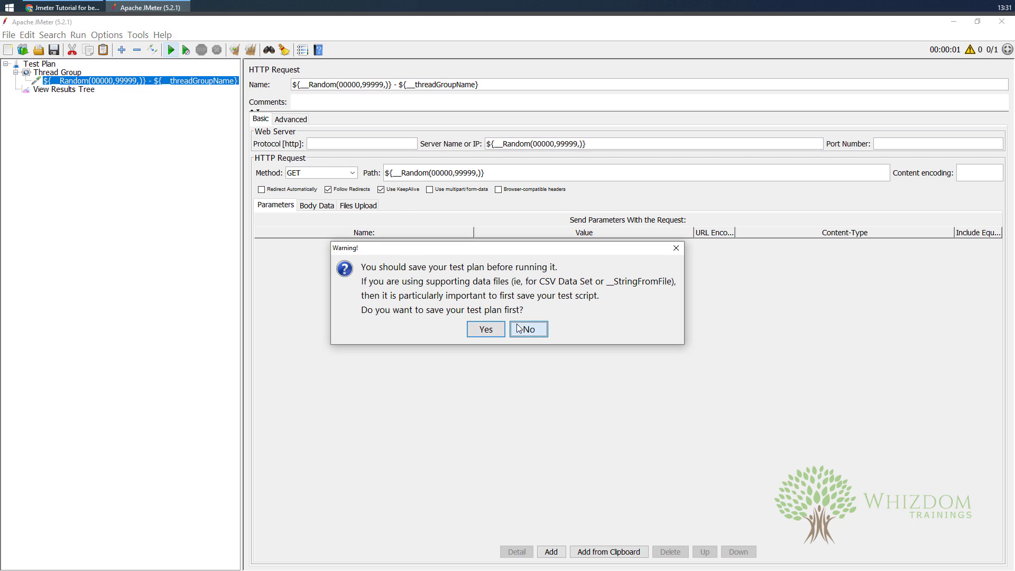
left_click(518, 328)
left_click(53, 90)
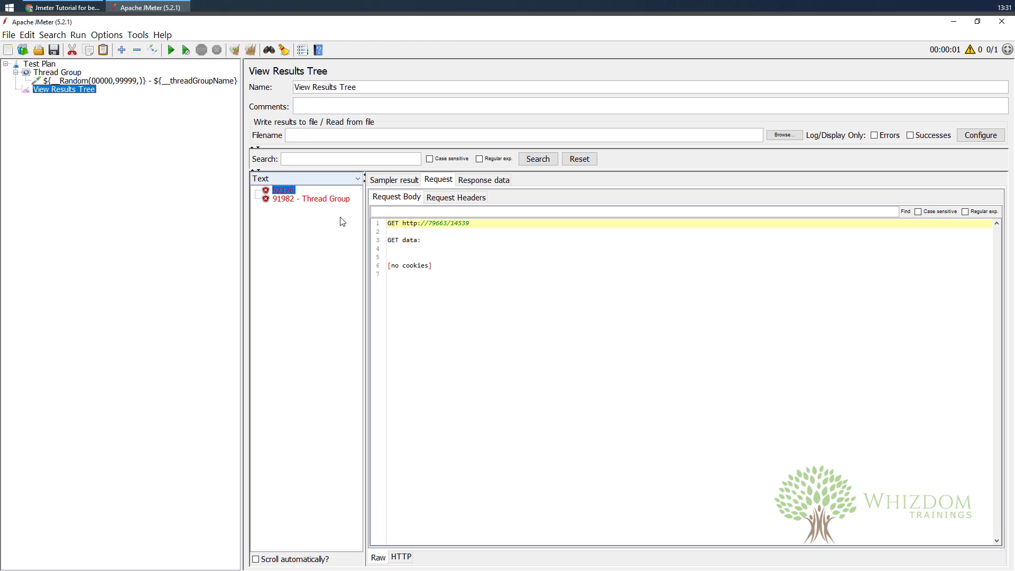
left_click(309, 200)
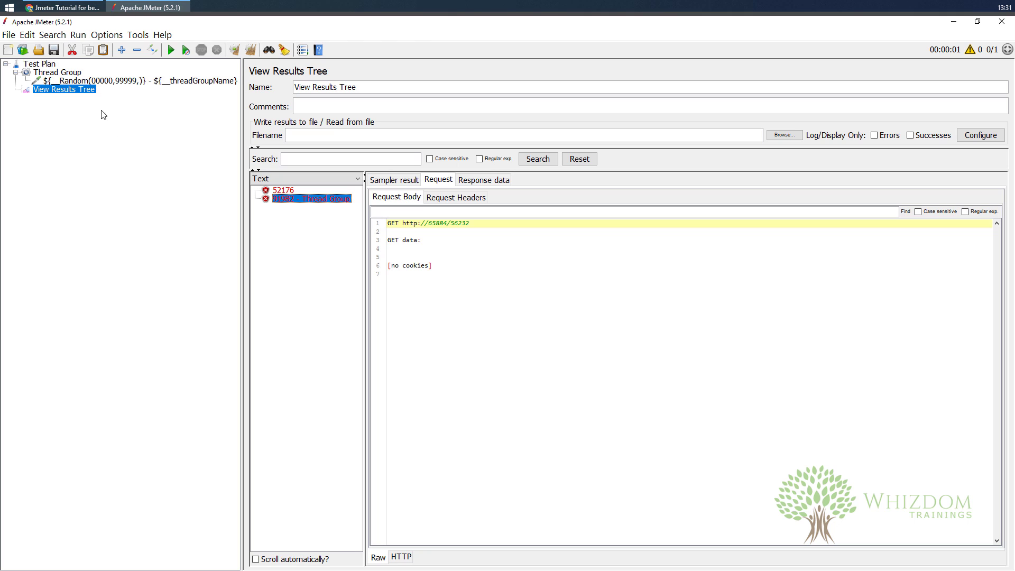
left_click(87, 81)
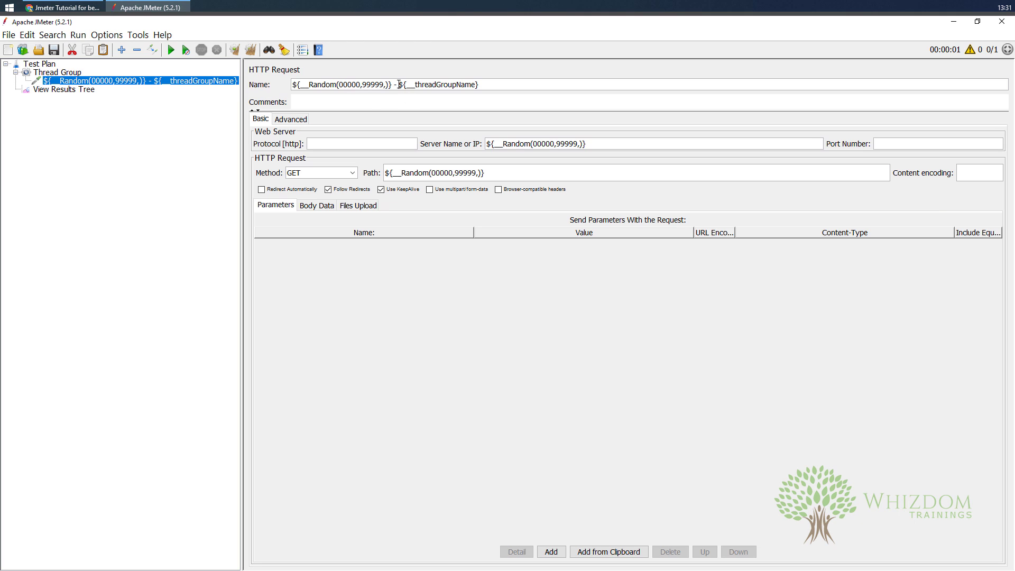
left_click_drag(400, 85, 392, 85)
left_click(503, 83)
left_click_drag(503, 83, 273, 86)
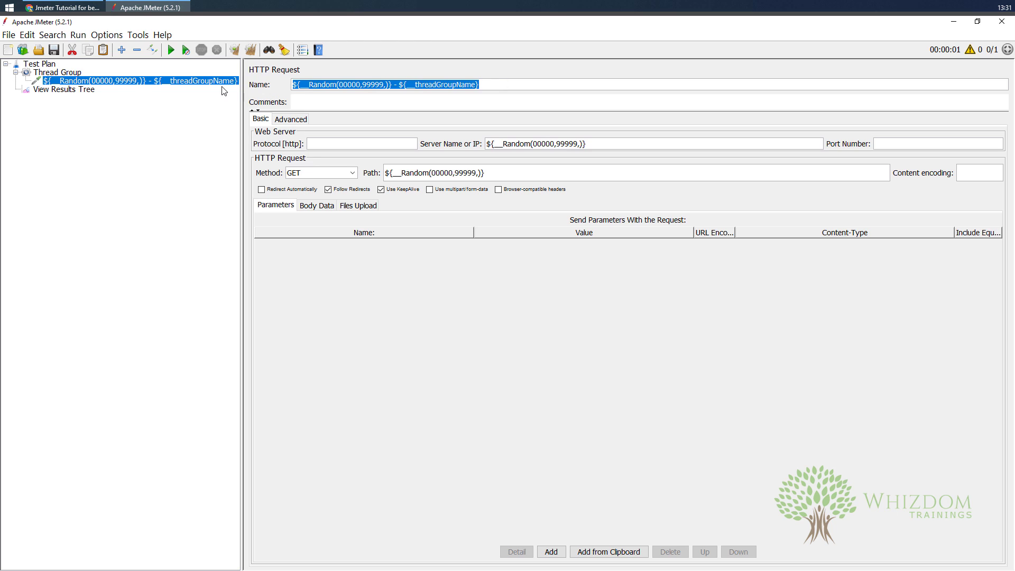
- Rename the Thread Group to JMeter Functions
left_click(57, 72)
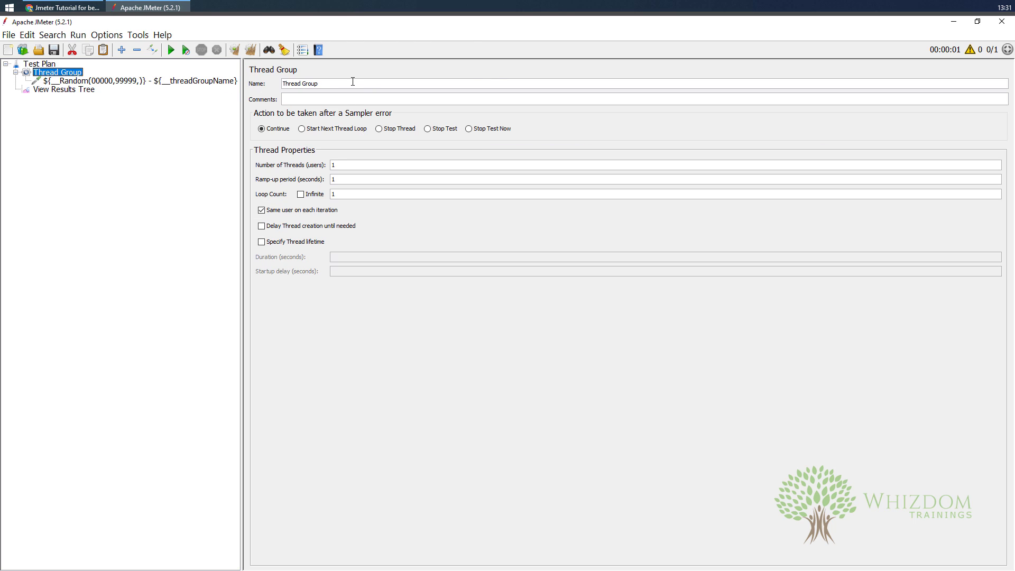
left_click_drag(352, 83, 254, 79)
key("BackSpace")
type("JMeter Functions")
- Clear all results, run the test plan without saving it, and check the sample's name in the View Results Tree
left_click(256, 52)
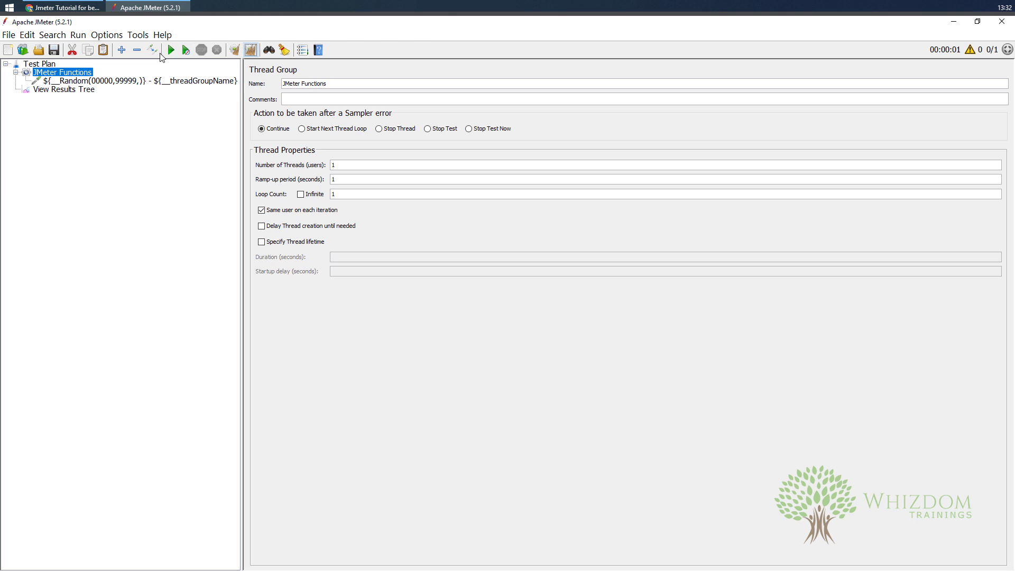
left_click(173, 49)
left_click(527, 328)
left_click(58, 91)
left_click(309, 193)
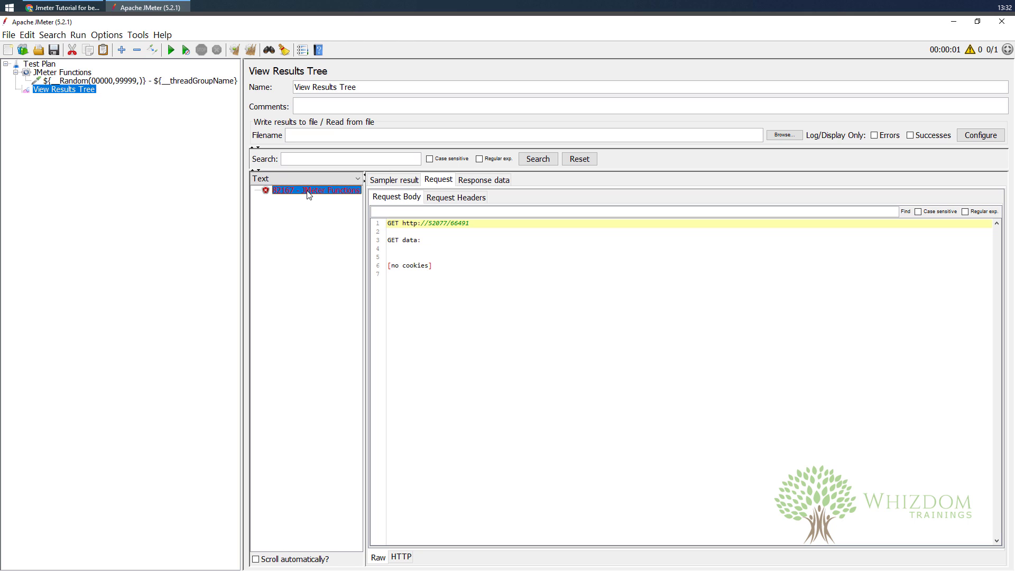
- Open the Function Helper, view the parameters of the __counter function, and choose the __intSum function instead
left_click(138, 35)
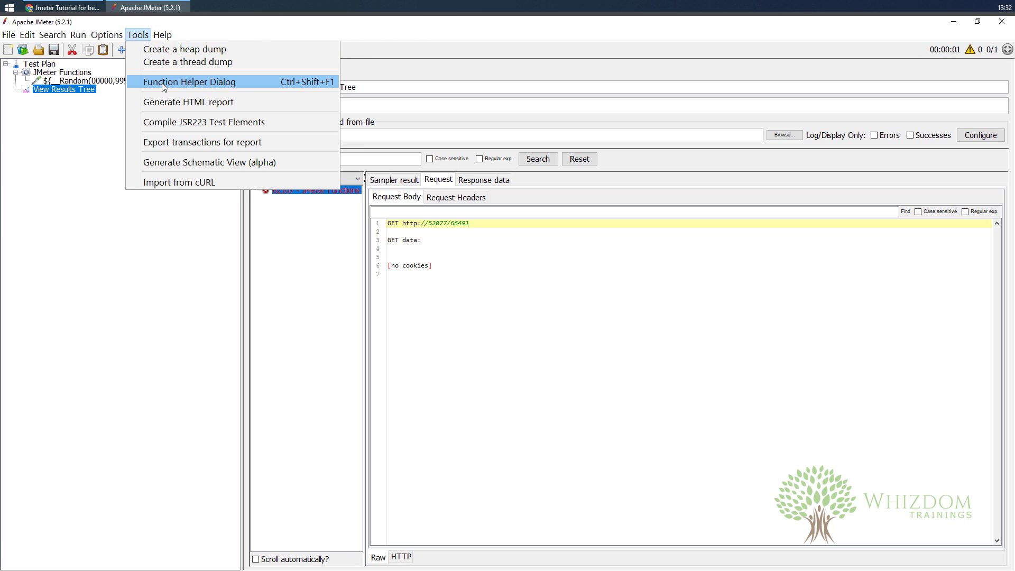
left_click(162, 83)
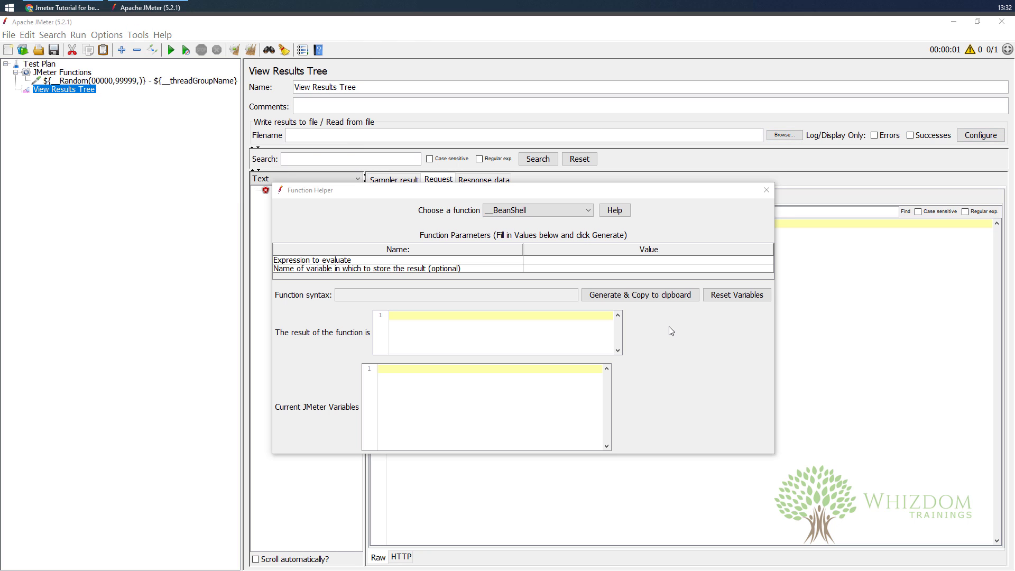
left_click(581, 211)
left_click(550, 257)
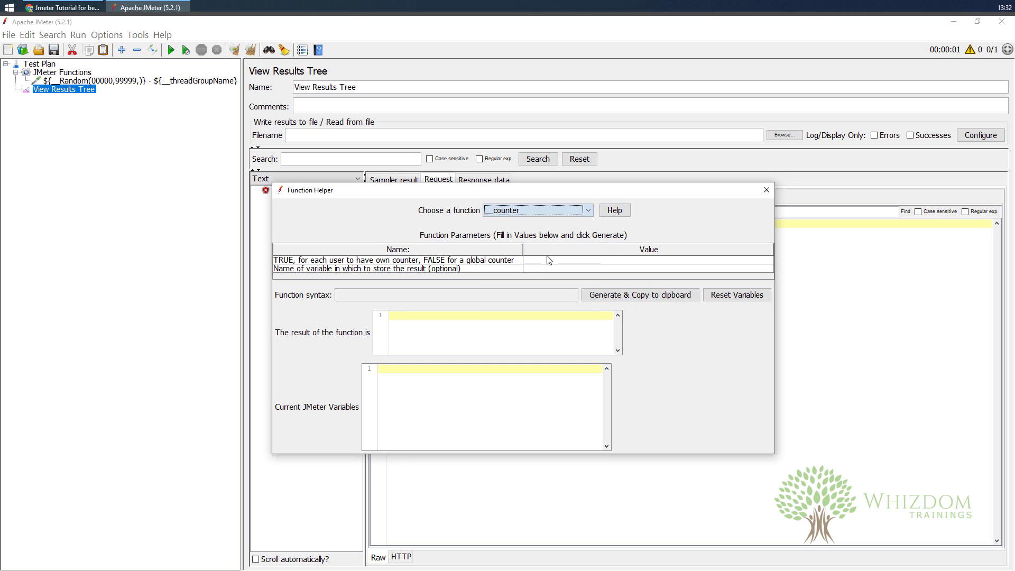
left_click(543, 215)
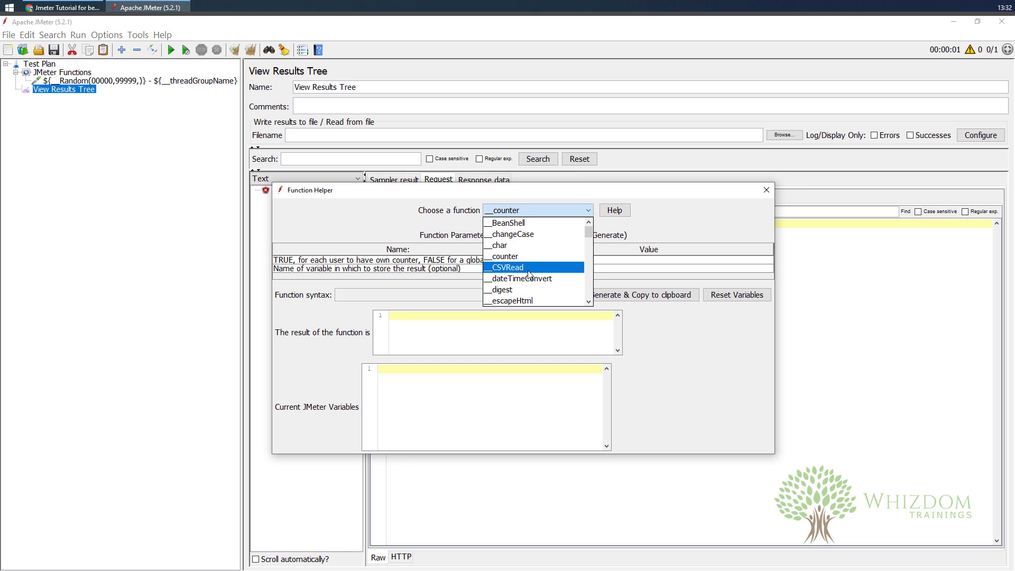
scroll(528, 291, "down", 2)
scroll(527, 291, "down", 2)
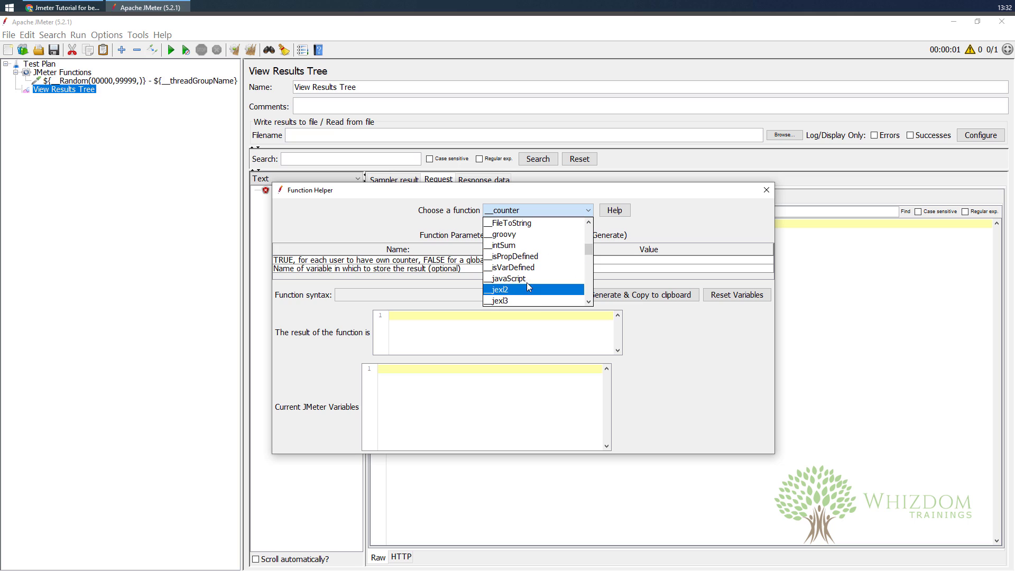
left_click(521, 247)
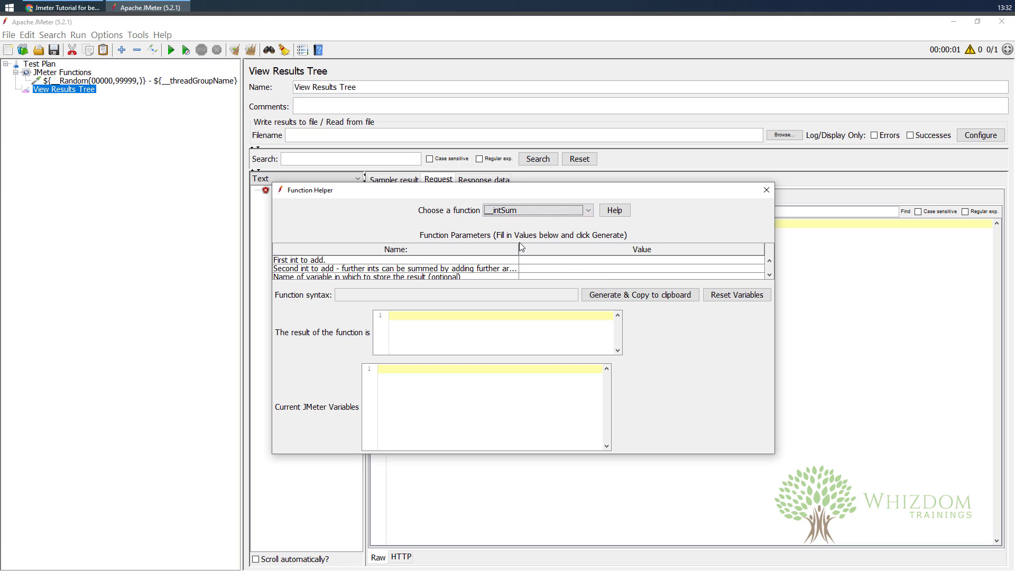